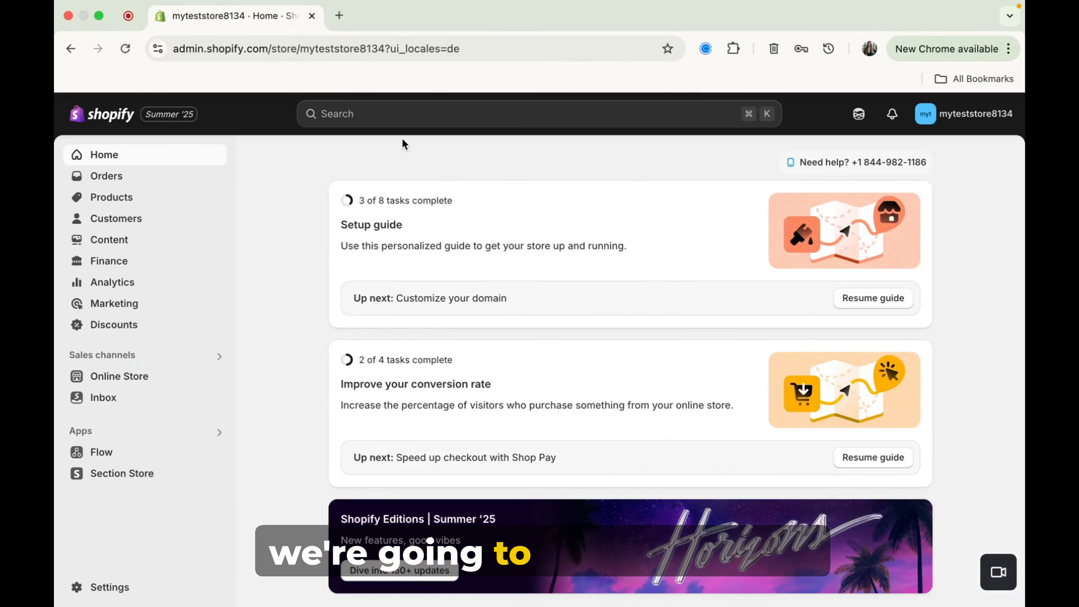
# Step: Search the store's apps for "syncee" and open the Syncee Dropshipping listing in the Shopify App Store
pyautogui.click(398, 115)
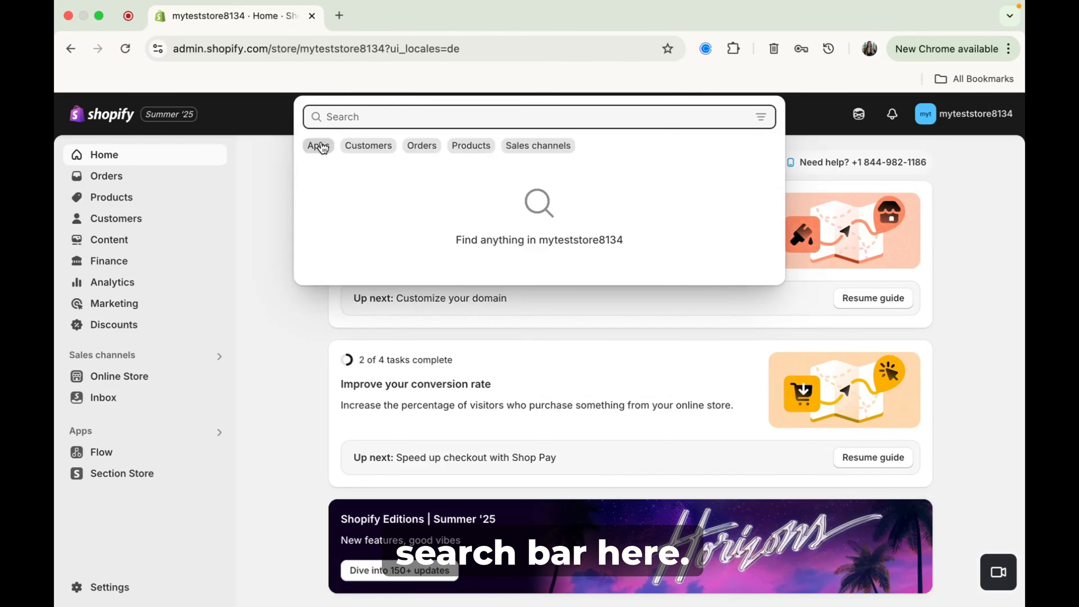
pyautogui.click(322, 147)
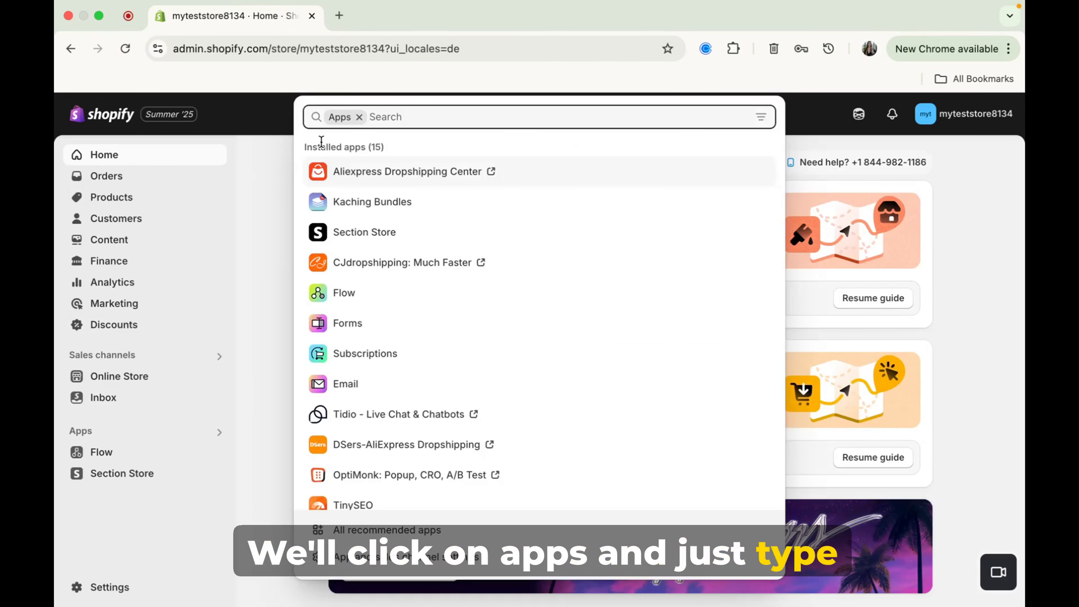
pyautogui.write('syncee')
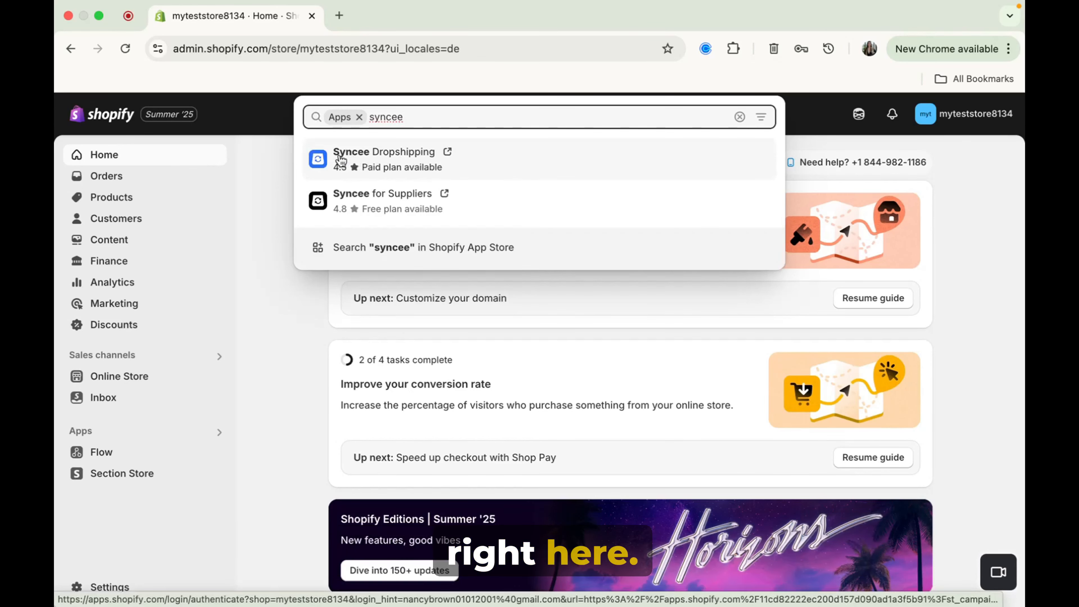
pyautogui.click(357, 161)
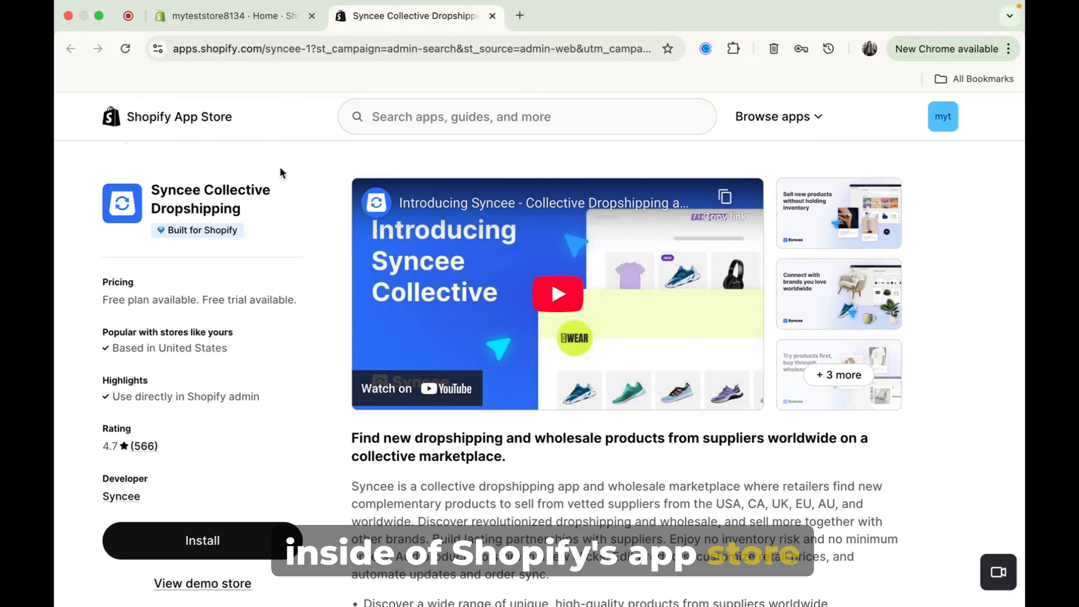
# Step: Examine the Syncee Collective Dropshipping listing's description, pricing plans and merchant reviews
pyautogui.scroll(-2, 311, 305)
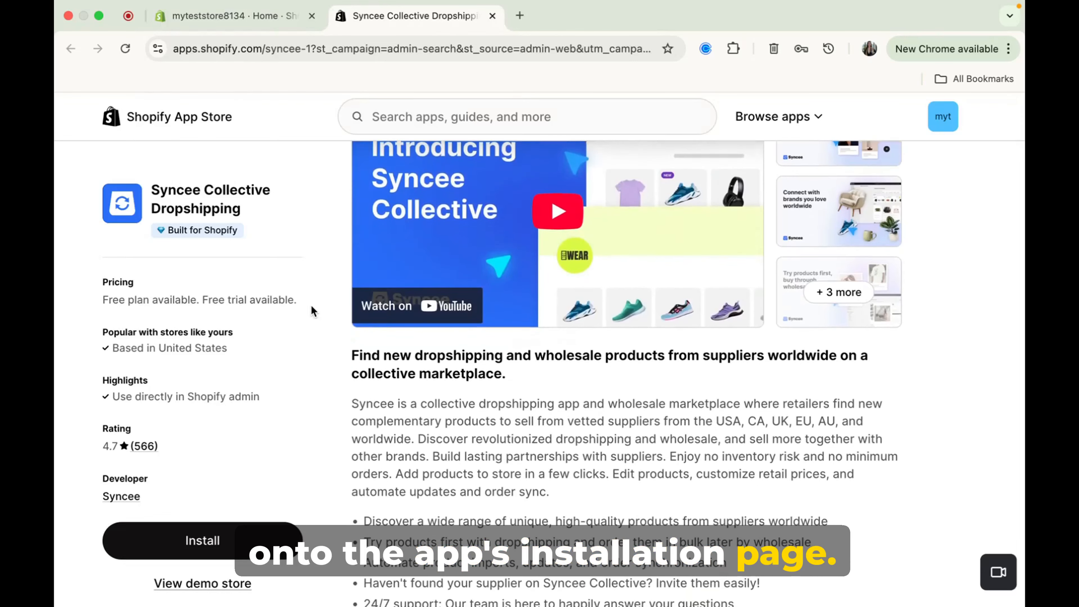
pyautogui.scroll(-3, 935, 415)
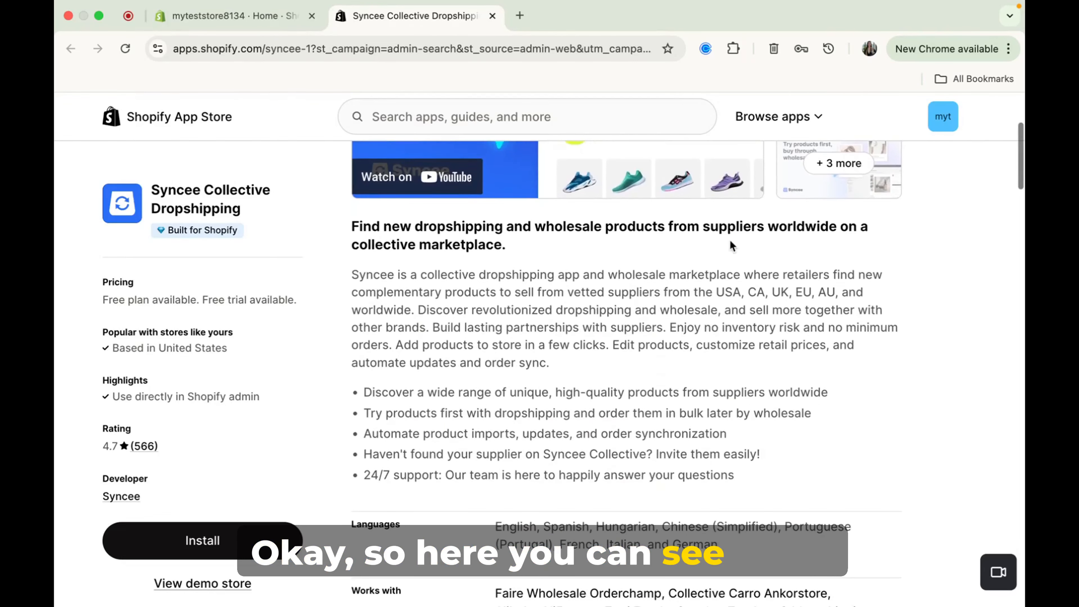
pyautogui.scroll(-9, 834, 426)
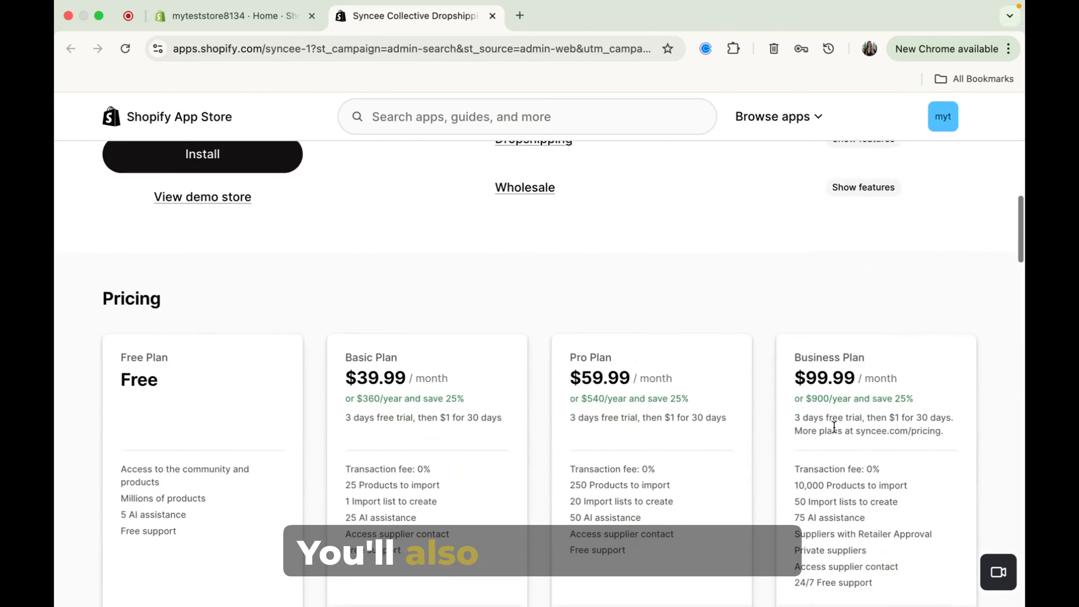
pyautogui.scroll(-3, 835, 426)
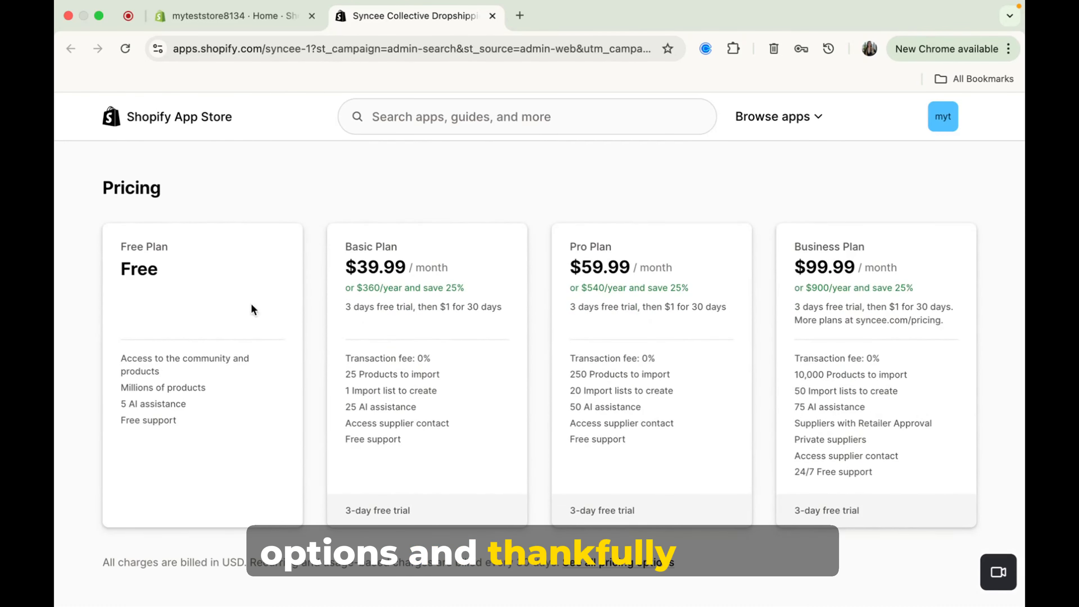
pyautogui.scroll(-12, 303, 419)
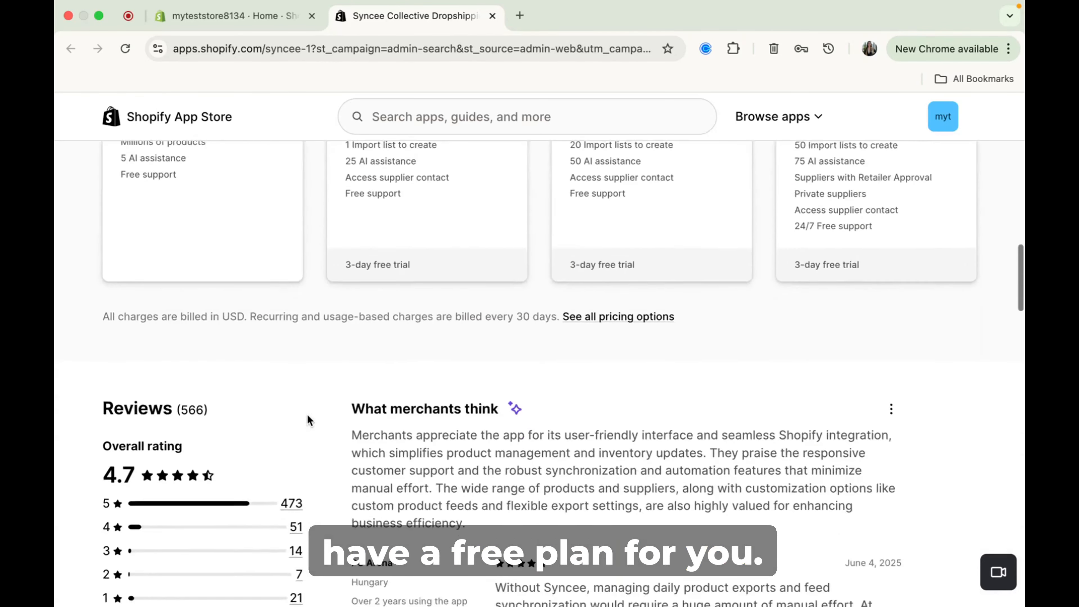
pyautogui.scroll(1, 308, 417)
pyautogui.scroll(15, 309, 419)
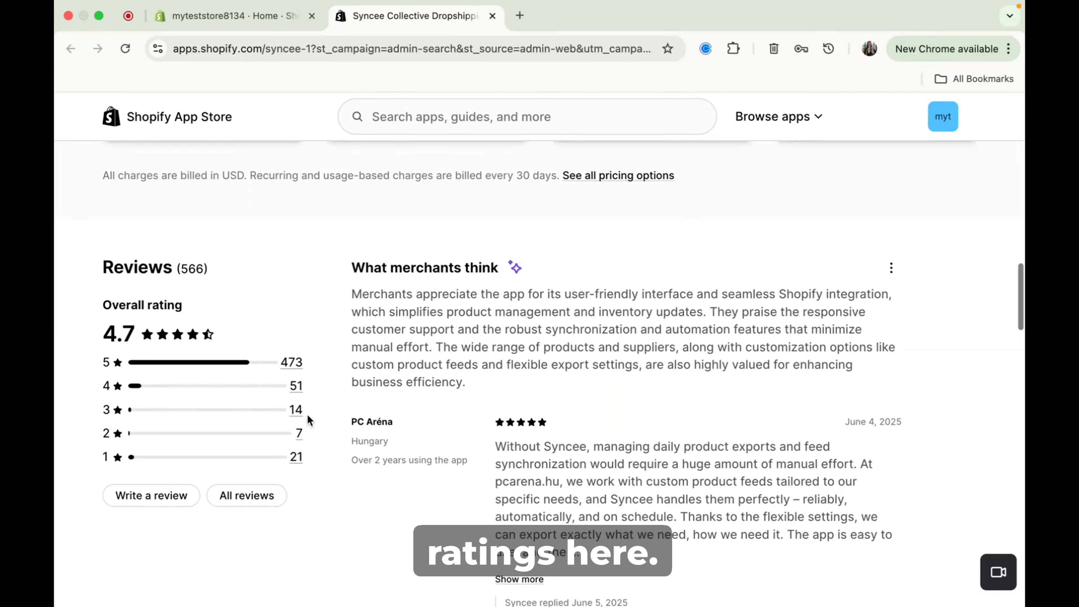
pyautogui.scroll(5, 307, 420)
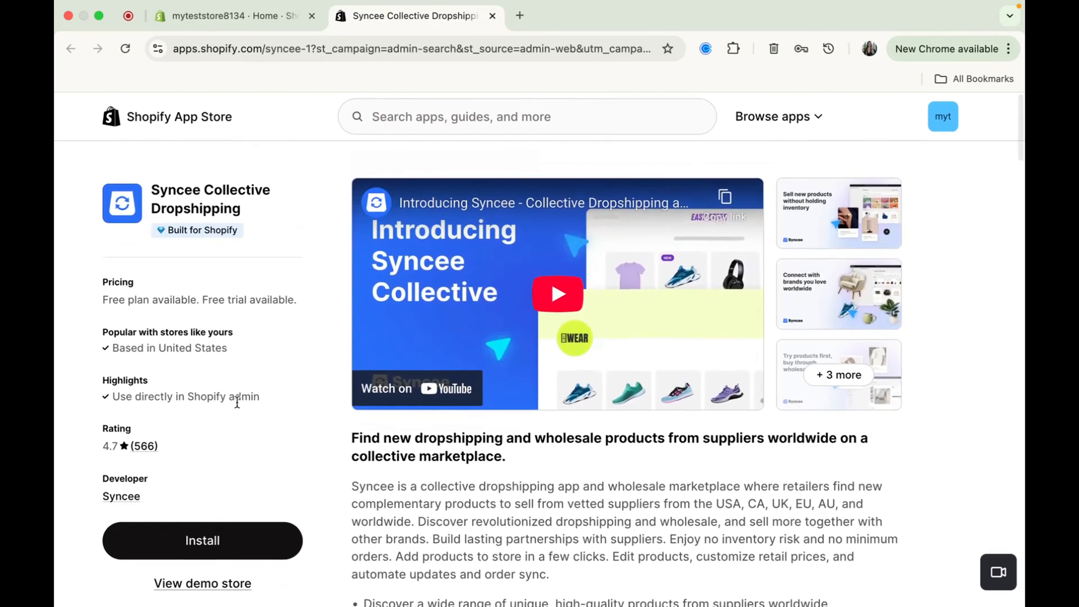
# Step: Install Syncee Dropshipping on the store after reviewing the personal data and store data access it requests
pyautogui.click(216, 550)
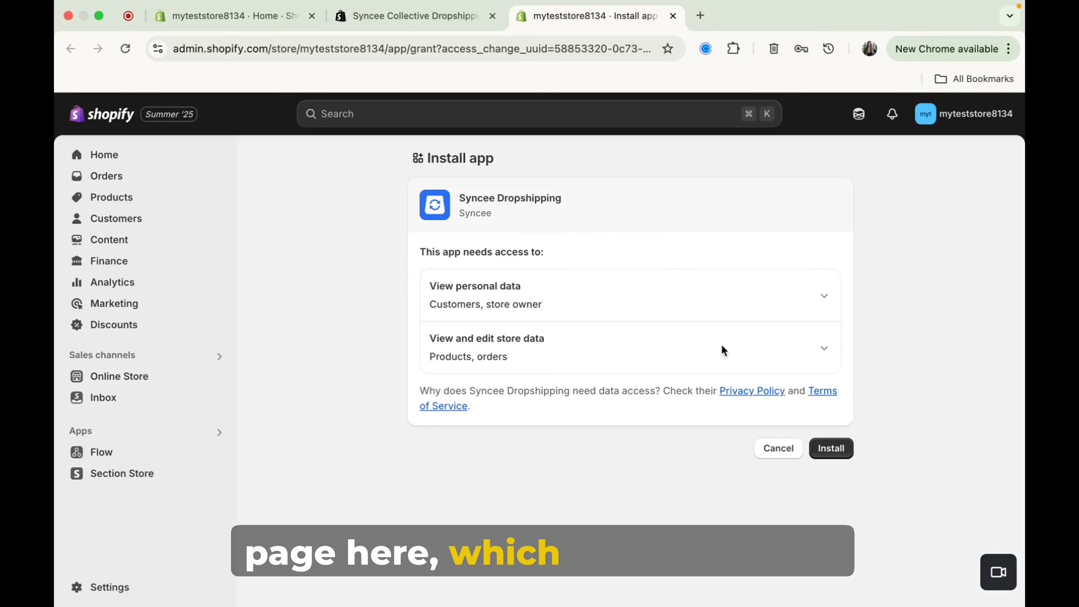
pyautogui.click(825, 298)
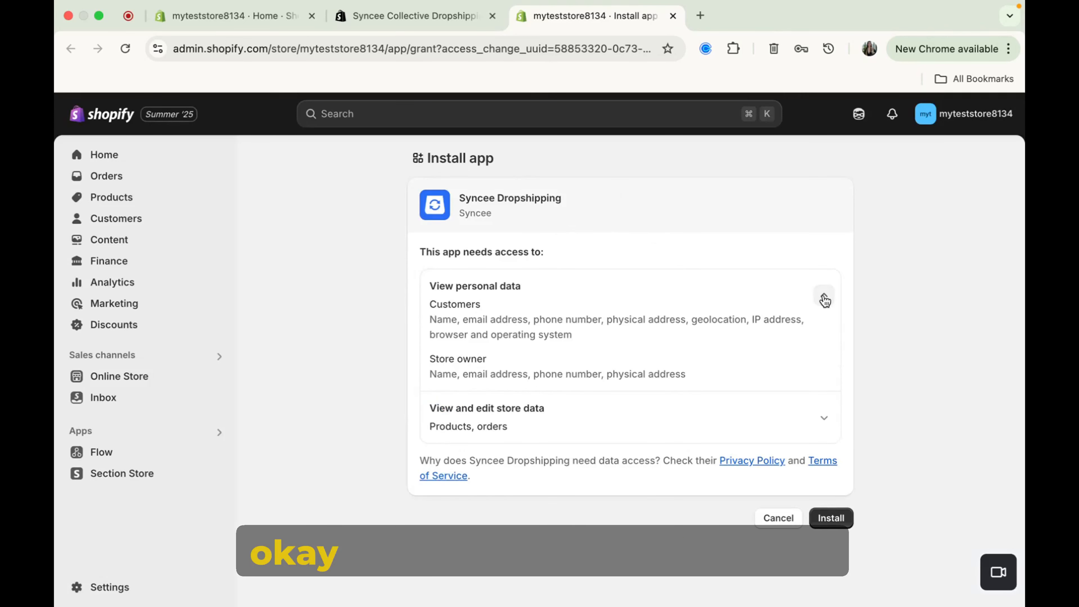
pyautogui.click(825, 298)
pyautogui.click(824, 348)
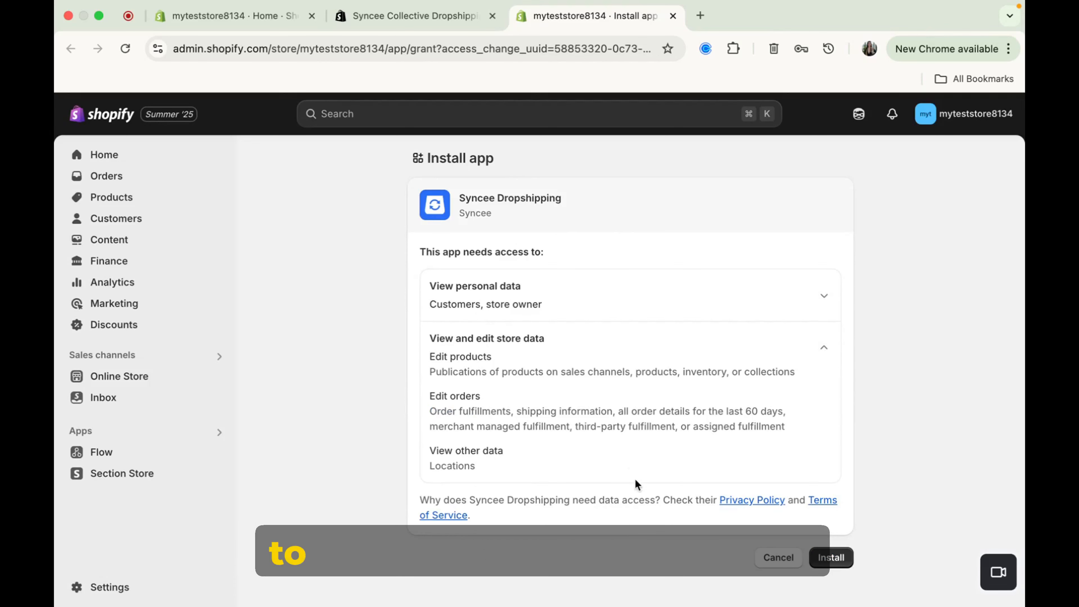
pyautogui.click(825, 348)
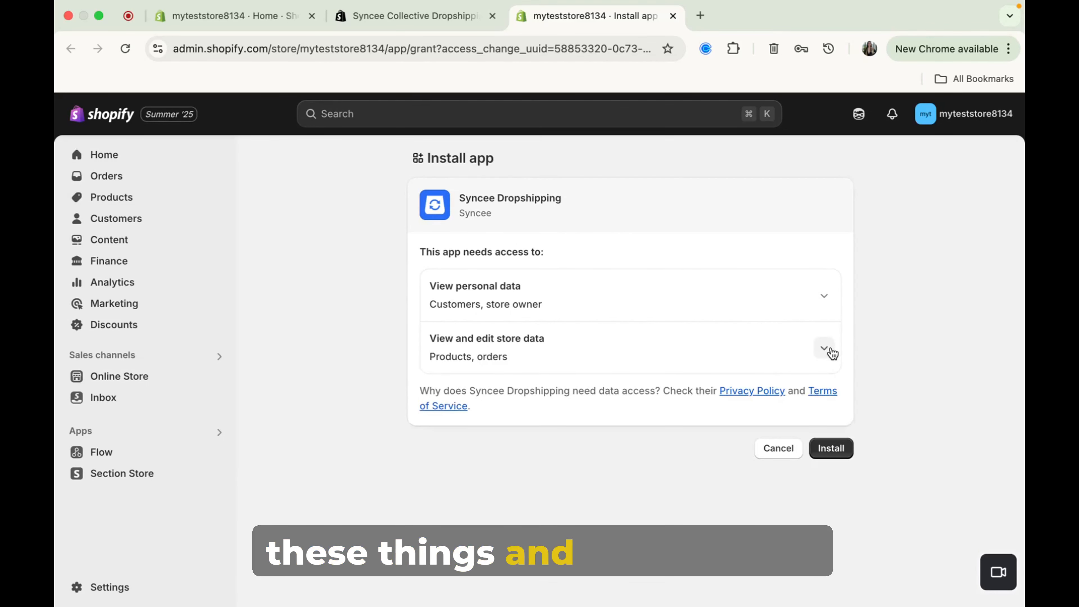
pyautogui.click(832, 451)
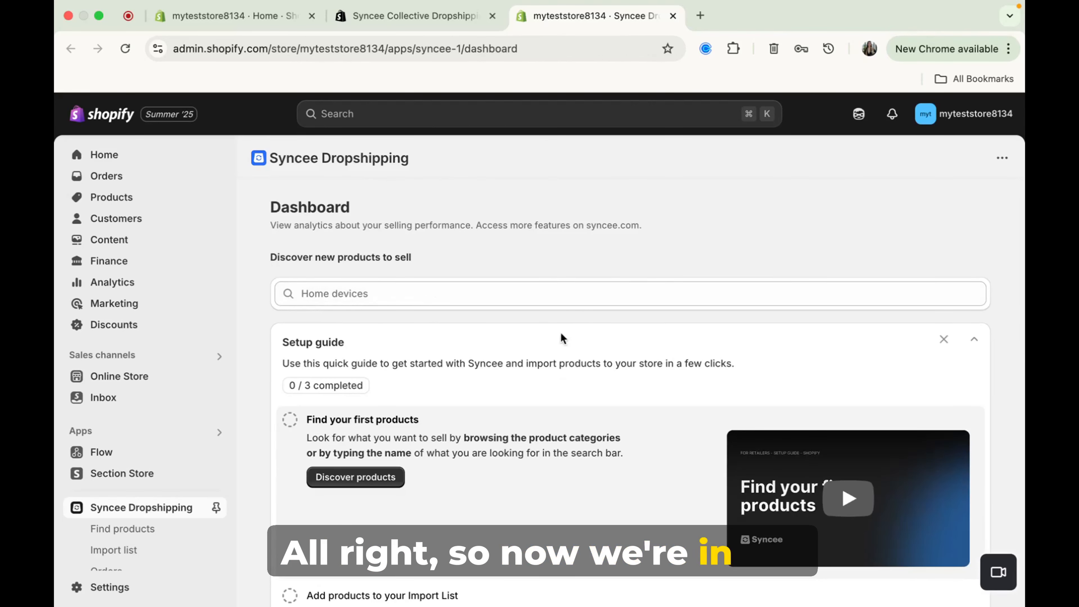
# Step: Pin Syncee Dropshipping to the admin navigation and look through its dashboard's setup guide, picked suppliers and business insights
pyautogui.click(217, 508)
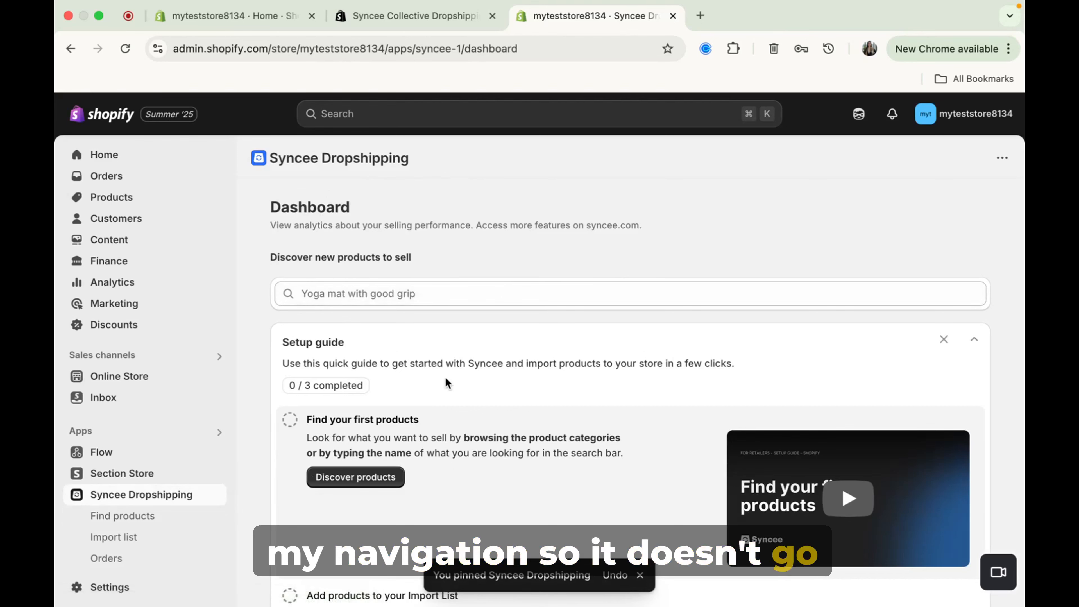
pyautogui.scroll(-3, 445, 377)
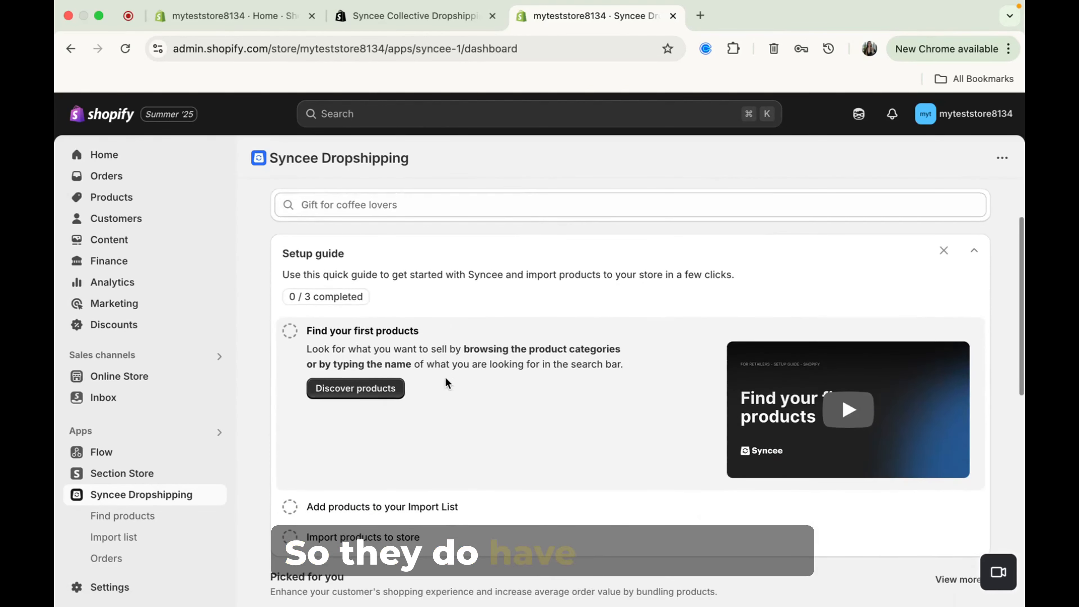
pyautogui.scroll(-8, 523, 491)
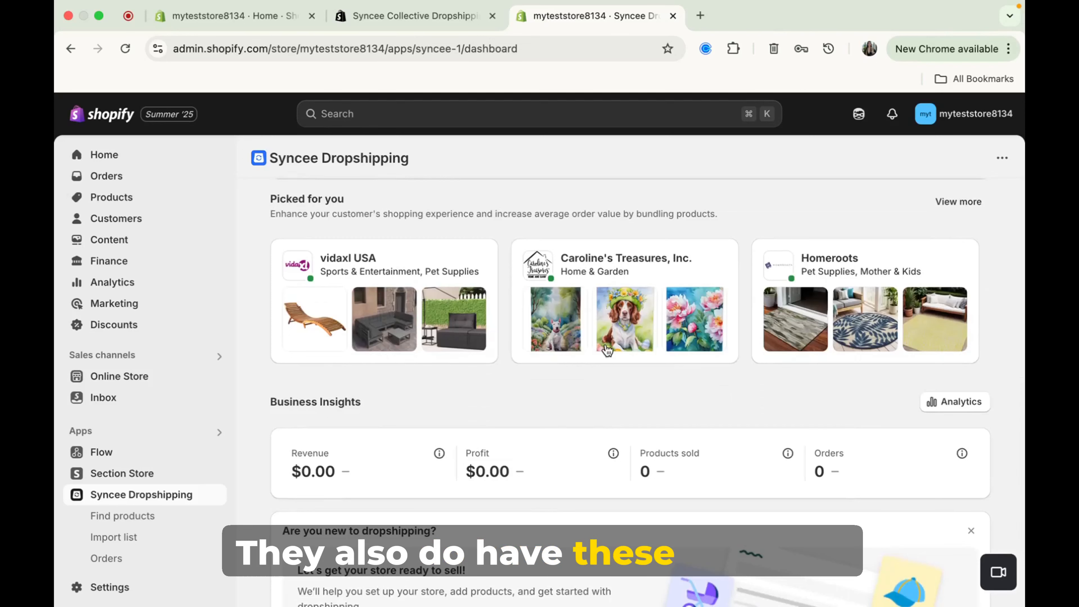
pyautogui.scroll(-3, 752, 366)
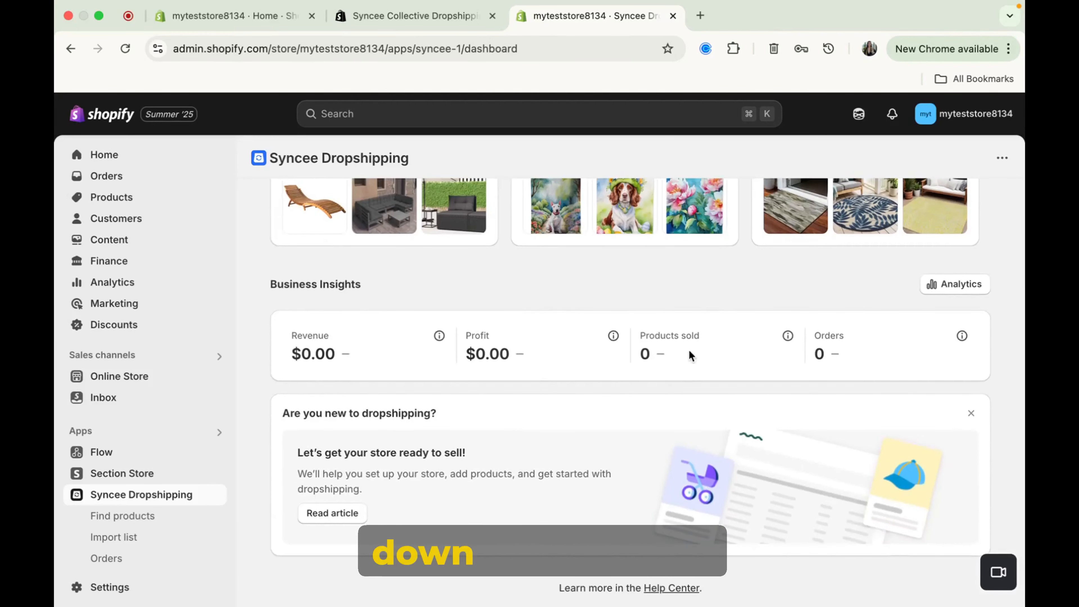
pyautogui.scroll(10, 335, 327)
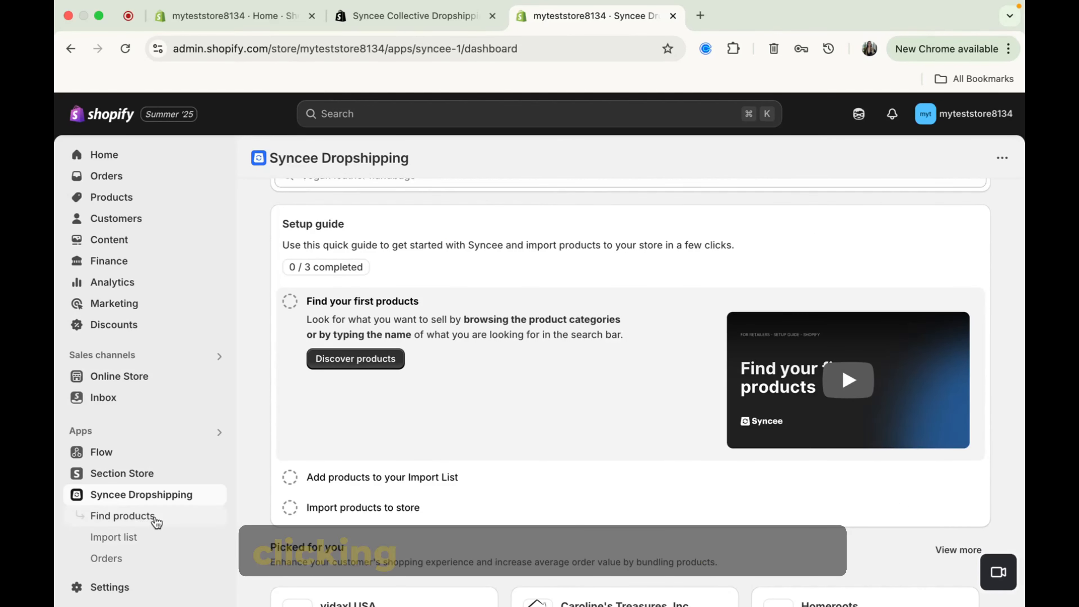
# Step: Open Syncee's Find products page and look over the ready-to-sell catalogs and picked products
pyautogui.click(356, 358)
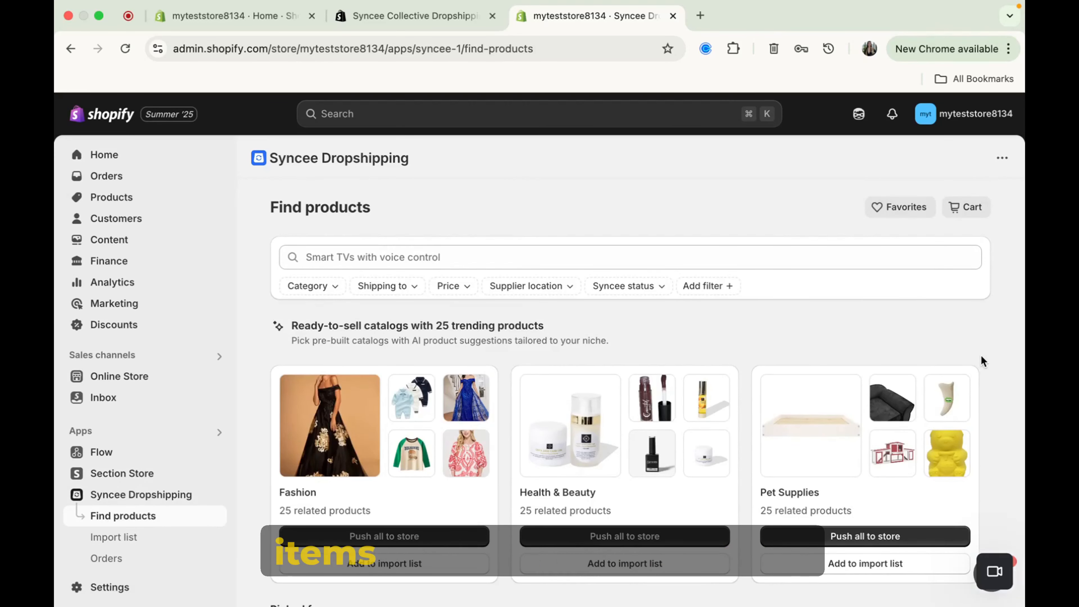
pyautogui.scroll(-5, 980, 355)
pyautogui.scroll(-6, 981, 355)
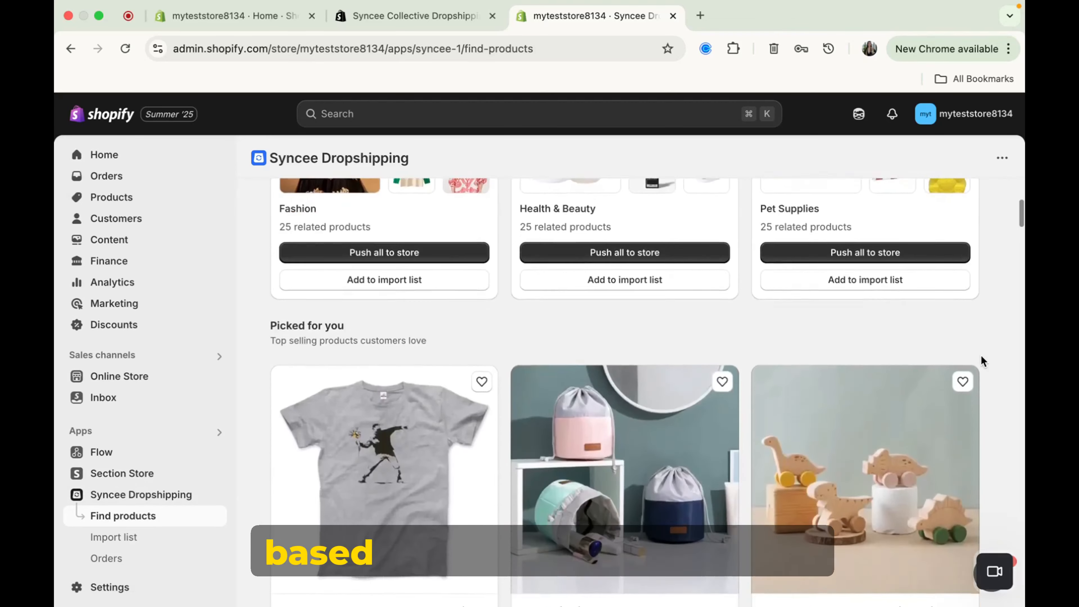
pyautogui.scroll(11, 981, 355)
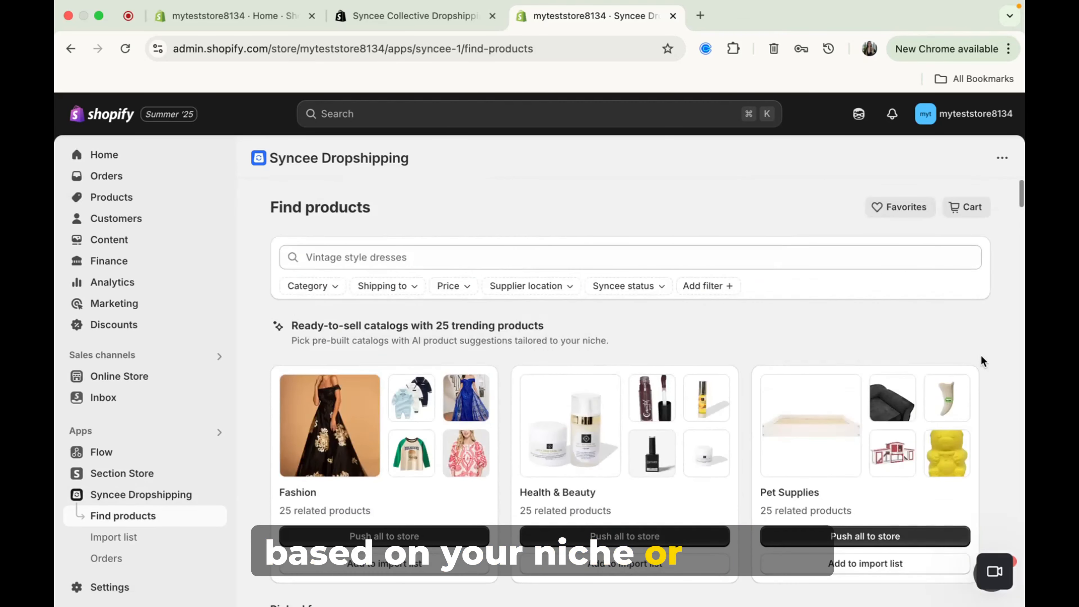
# Step: Examine the product filter options for category, shipping destination, supplier location and additional filters
pyautogui.click(381, 289)
pyautogui.click(323, 290)
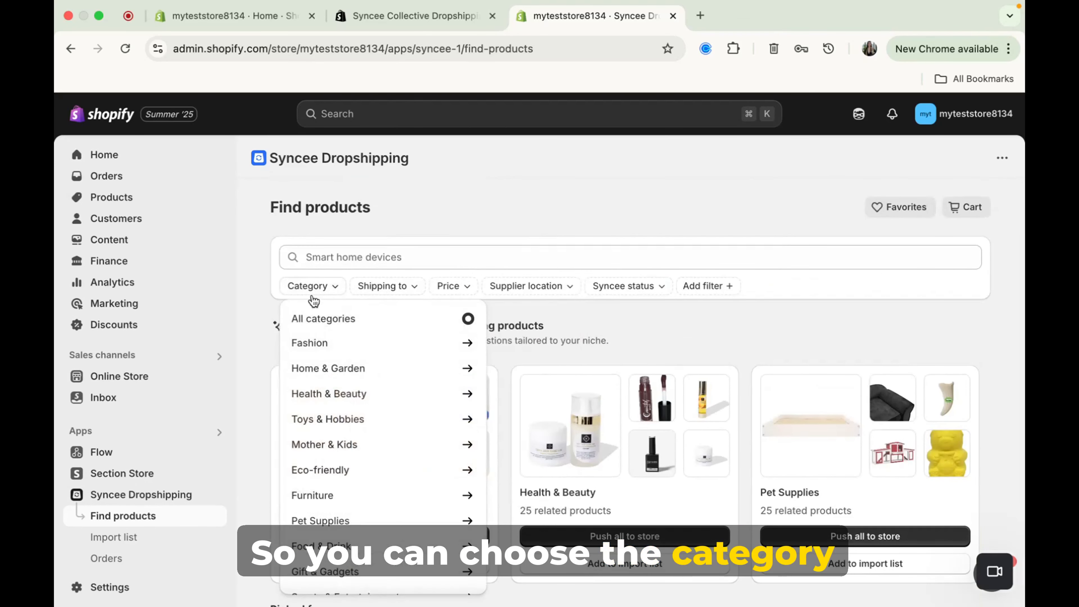
pyautogui.click(367, 285)
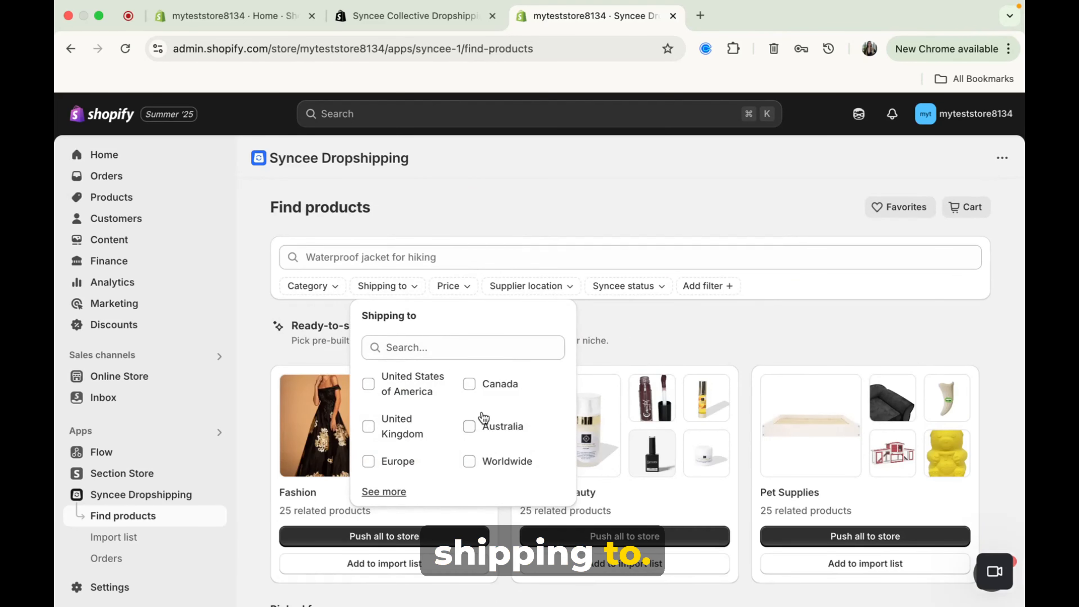
pyautogui.click(528, 287)
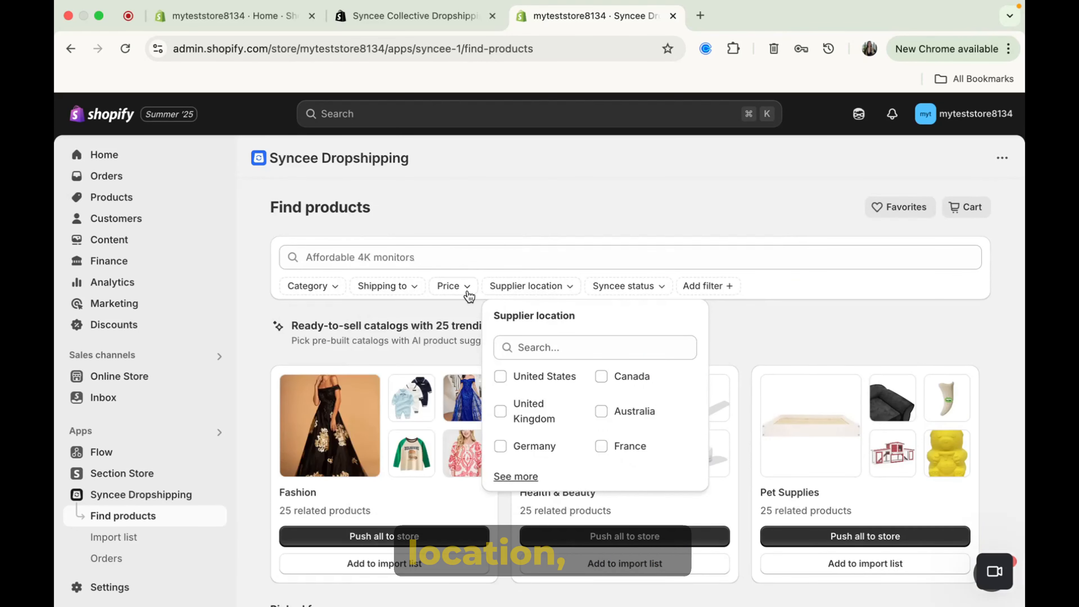
pyautogui.click(728, 297)
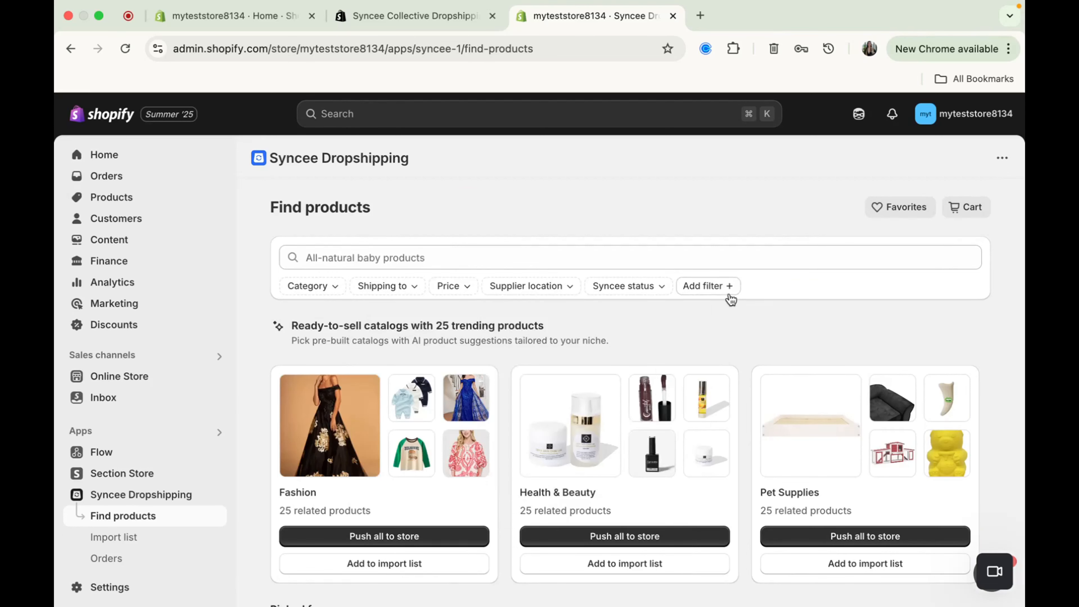
pyautogui.click(728, 295)
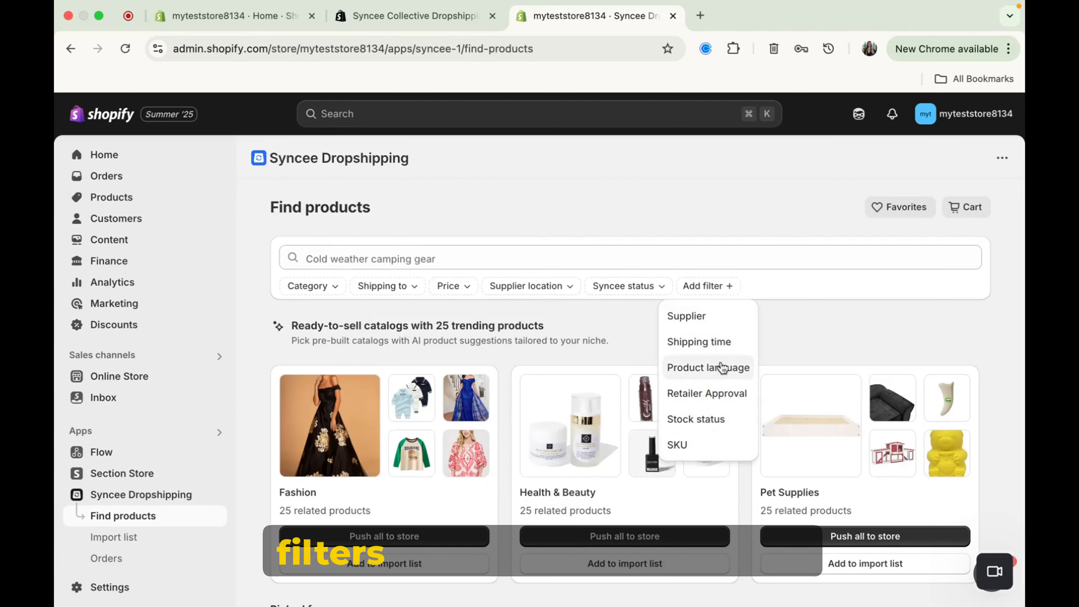
pyautogui.click(831, 330)
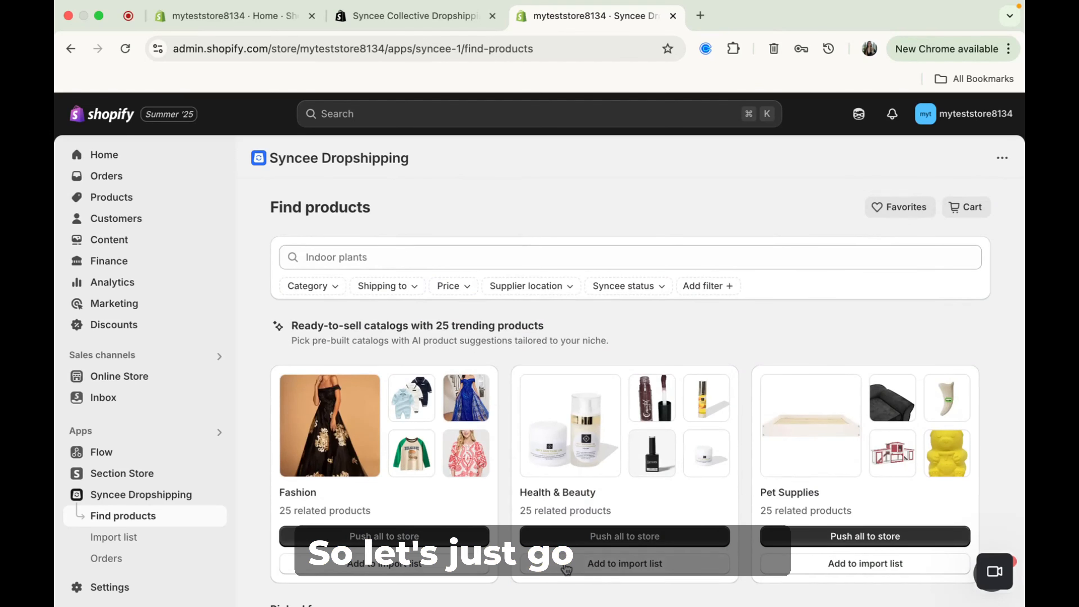
# Step: Filter the product search to the Coats category under Fashion > Clothes
pyautogui.click(391, 254)
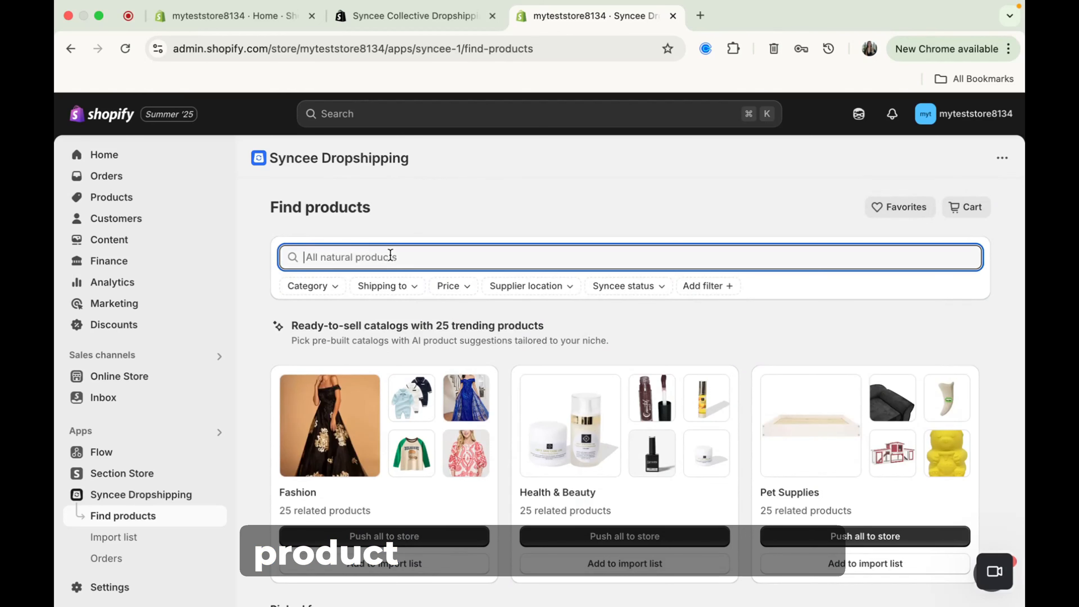
pyautogui.click(326, 288)
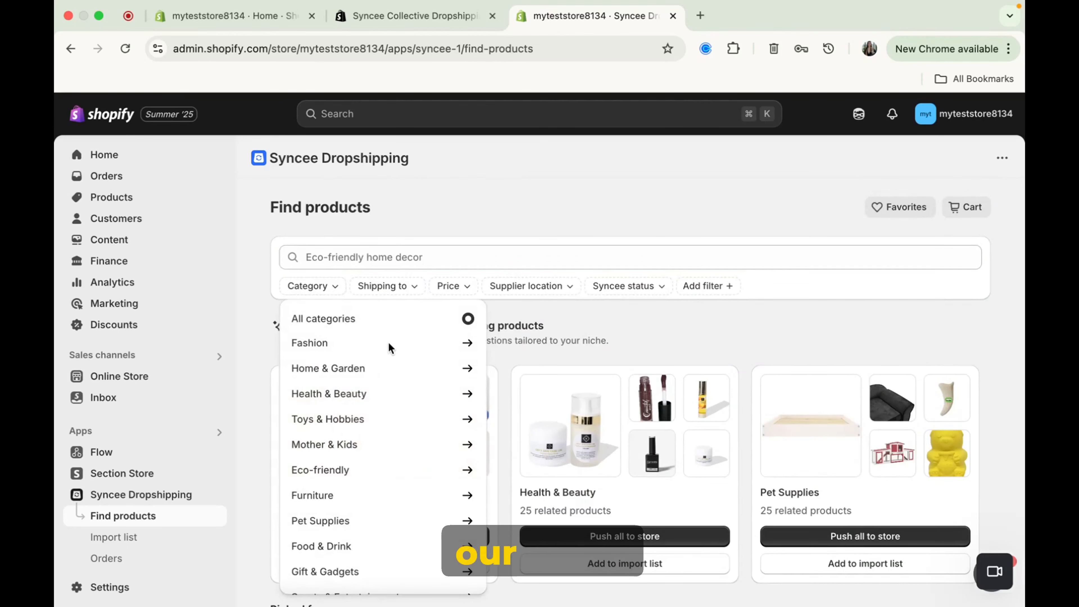
pyautogui.click(468, 344)
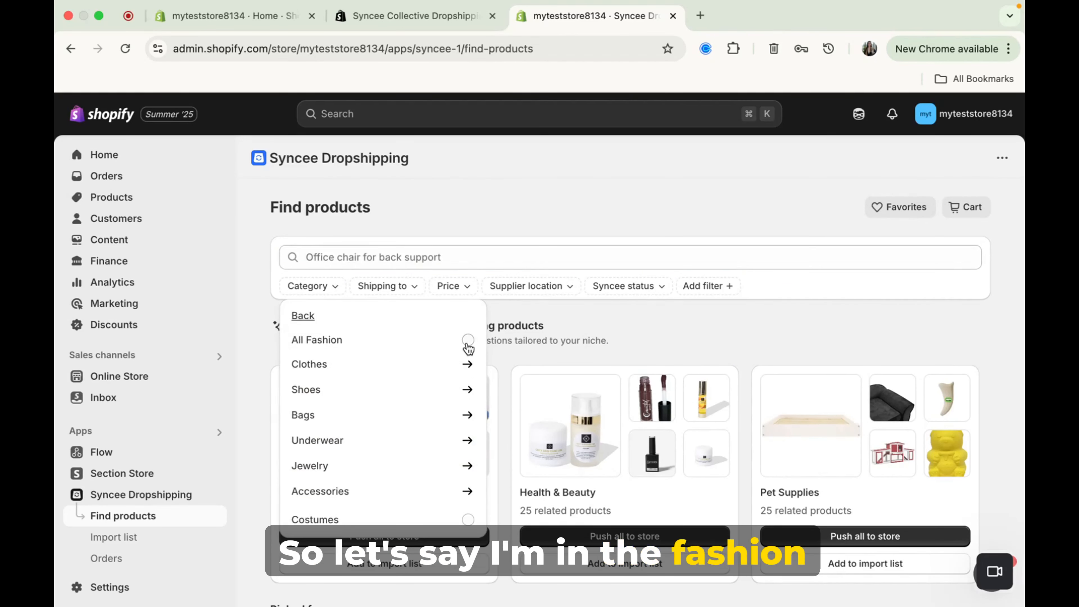
pyautogui.click(466, 365)
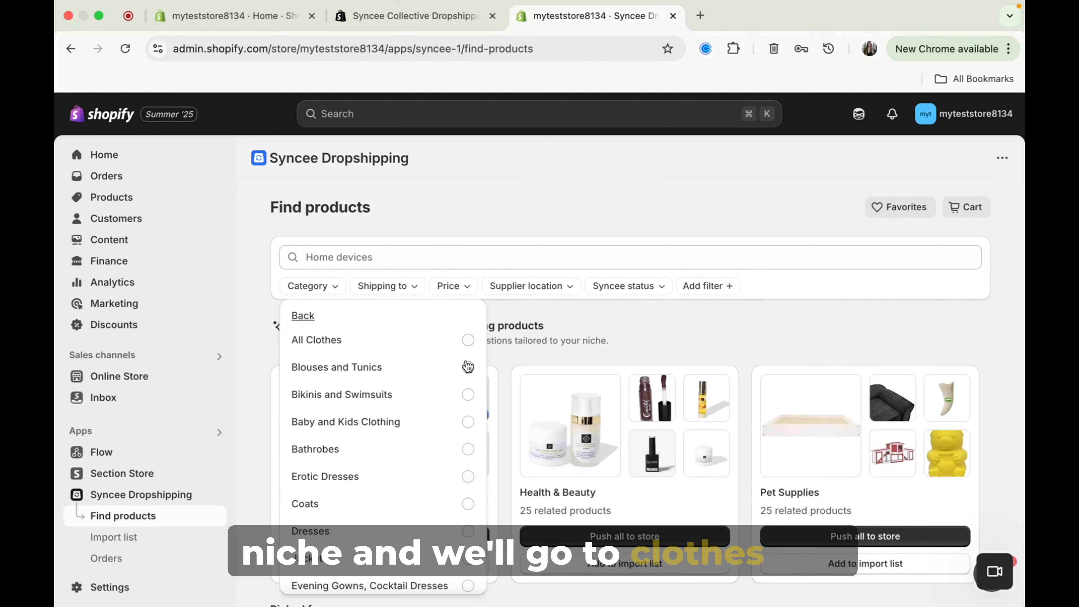
pyautogui.scroll(-3, 467, 366)
pyautogui.scroll(-2, 467, 366)
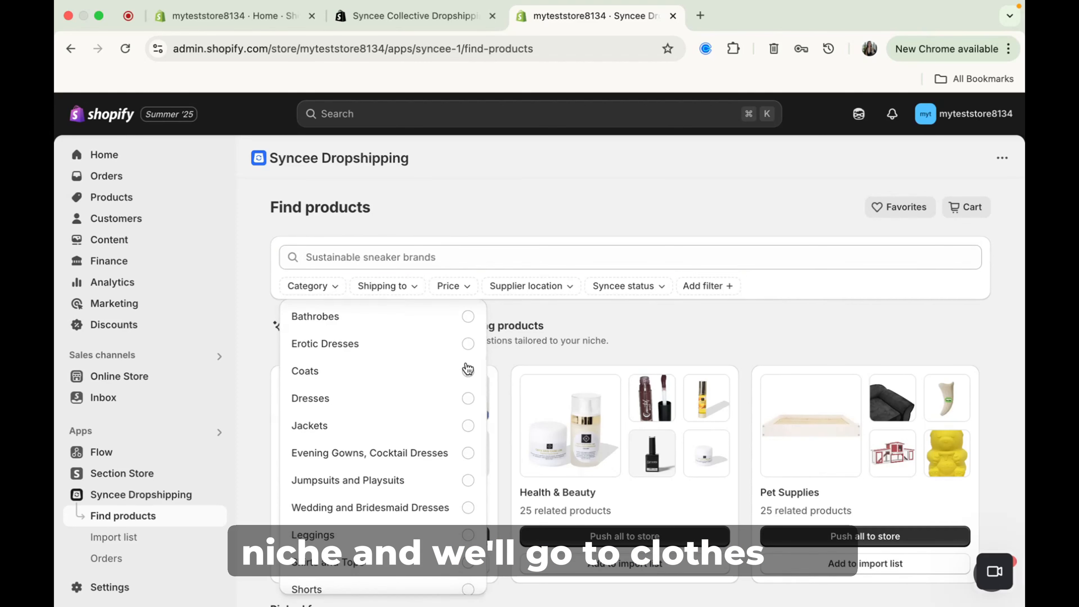
pyautogui.click(468, 369)
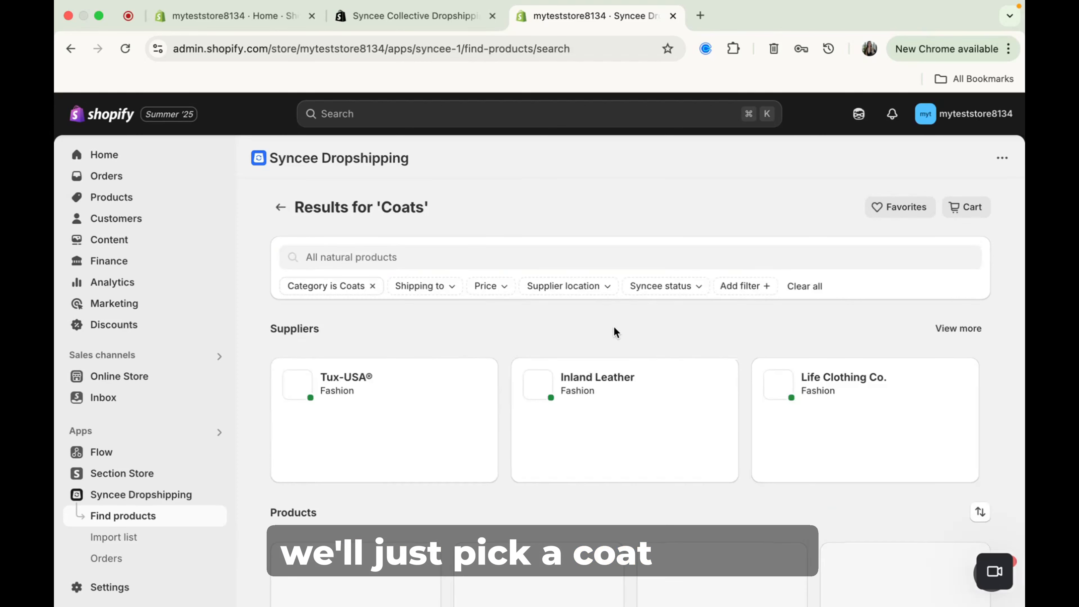
# Step: Look through Syncee's setup guide tasks and close the guide
pyautogui.scroll(-7, 615, 332)
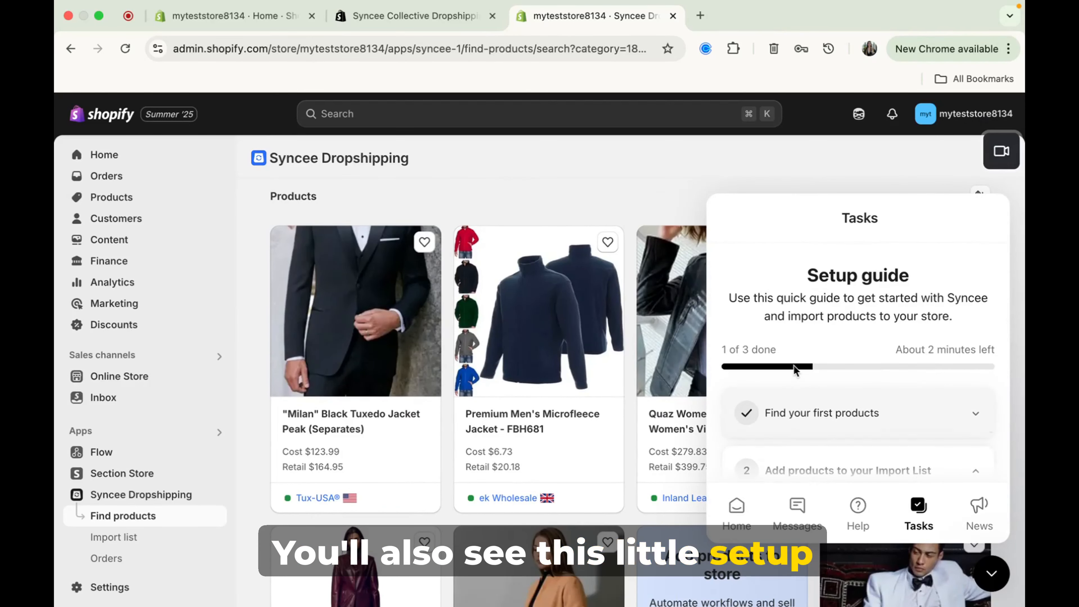
pyautogui.scroll(-5, 950, 455)
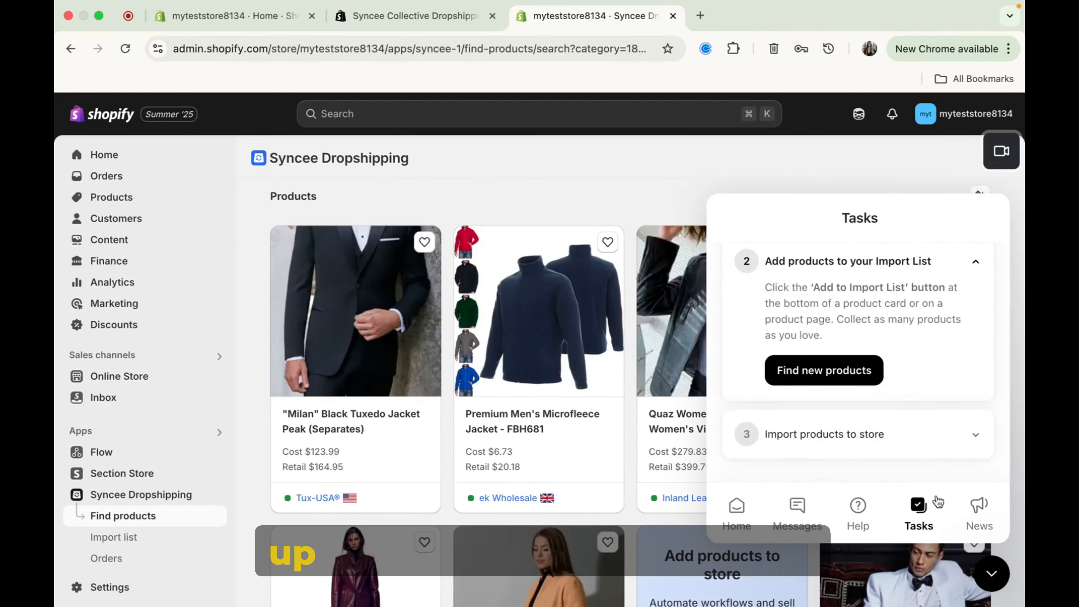
pyautogui.click(992, 576)
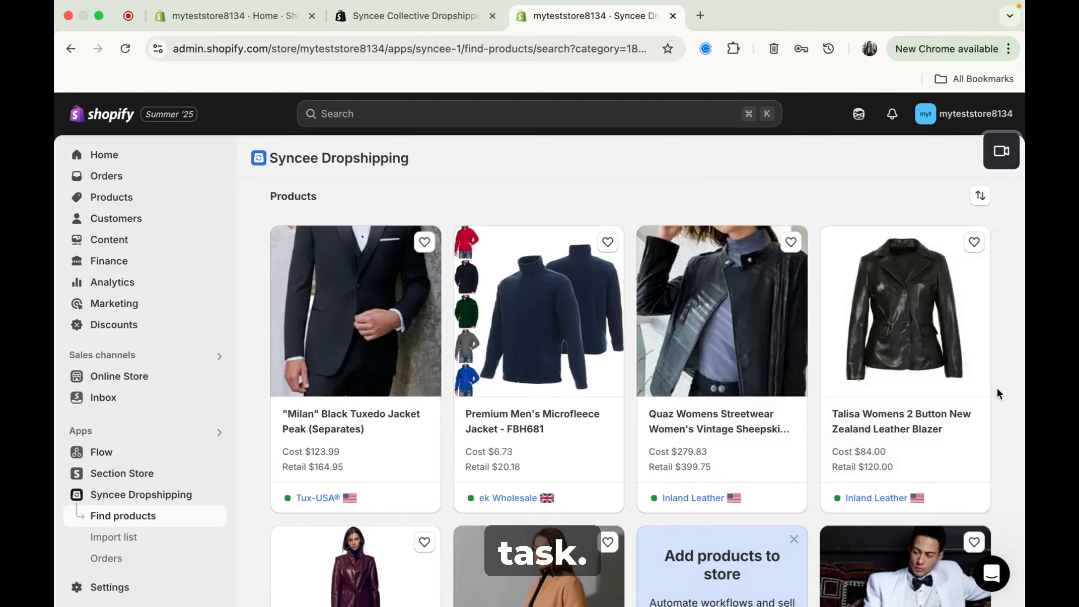
# Step: Browse the coat results, review the details of Premium Men's Microfleece Jacket - FBH681 and add it to the import list
pyautogui.scroll(-2, 1003, 409)
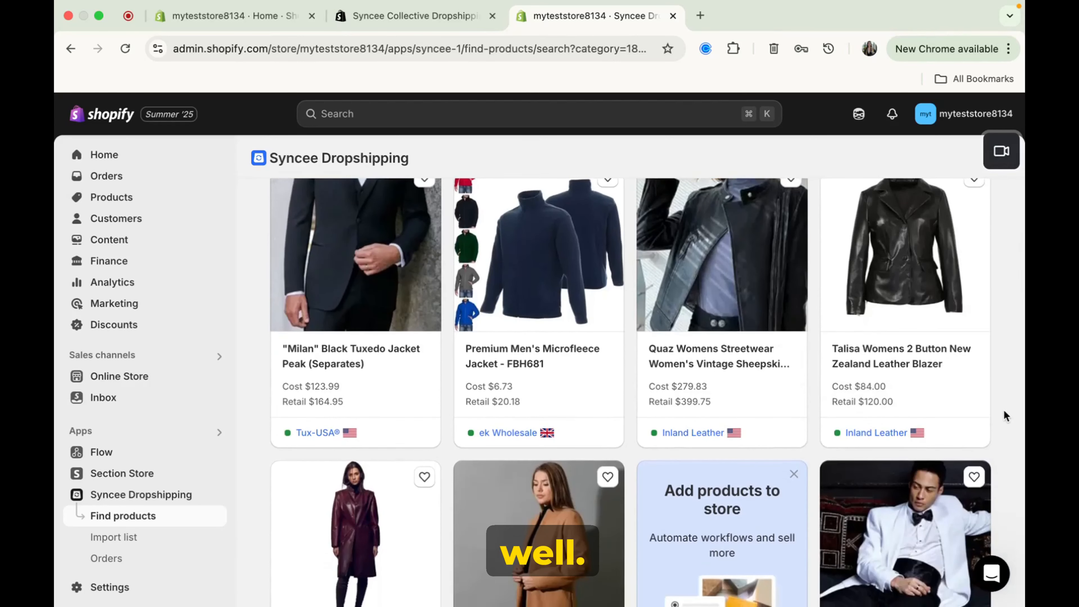
pyautogui.moveTo(540, 362)
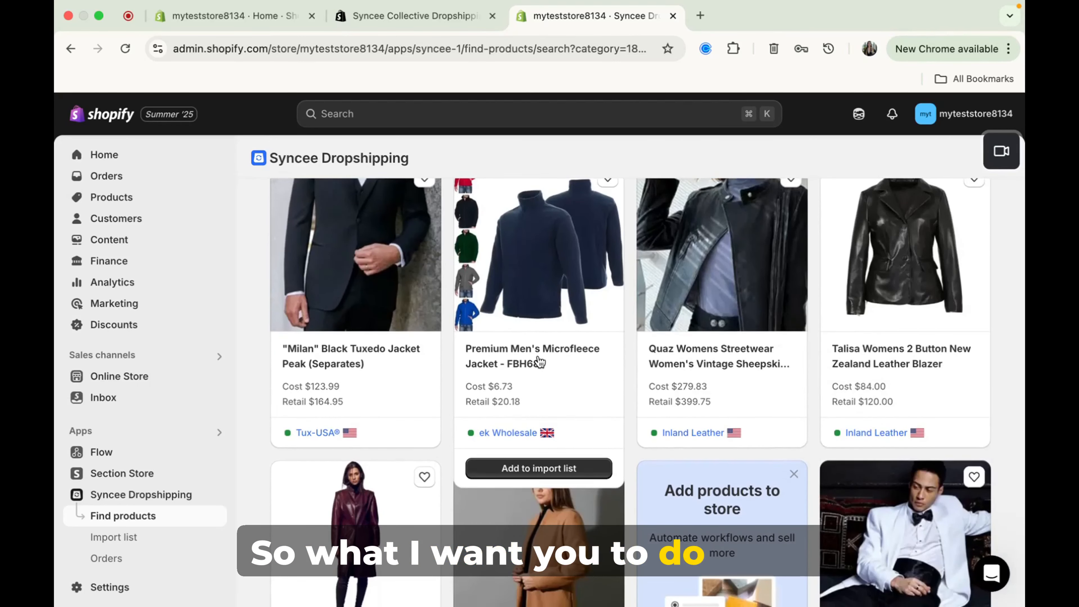
pyautogui.scroll(-5, 539, 361)
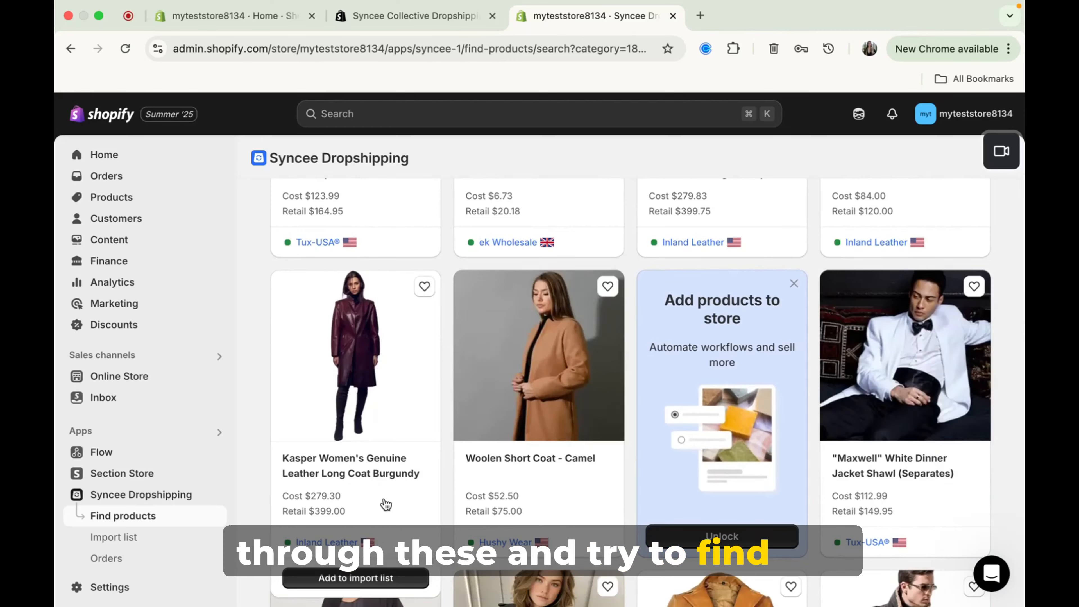
pyautogui.scroll(5, 386, 504)
pyautogui.scroll(-12, 386, 505)
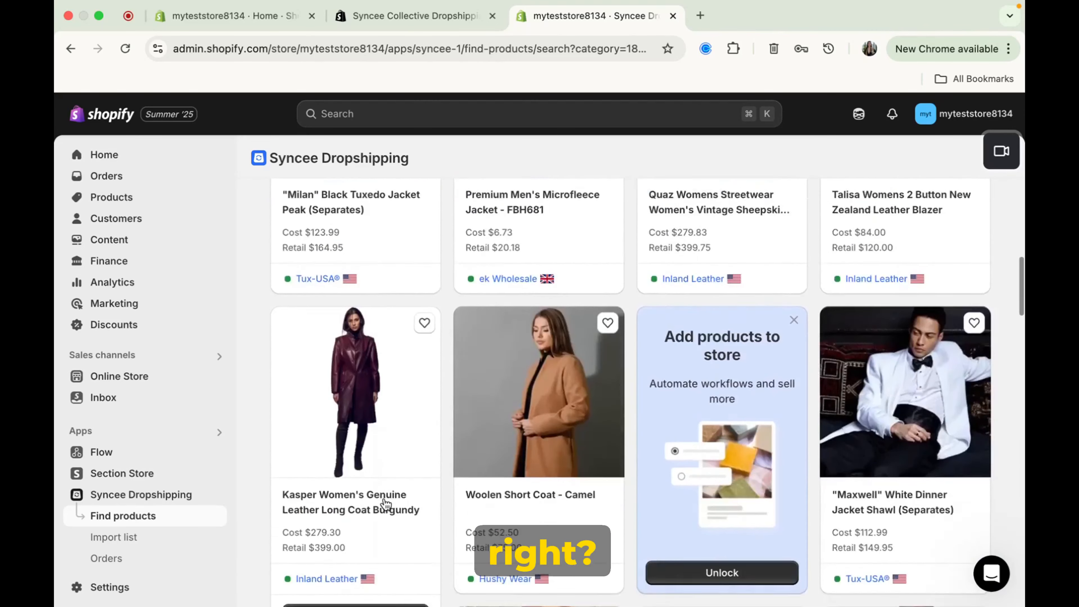
pyautogui.scroll(10, 589, 463)
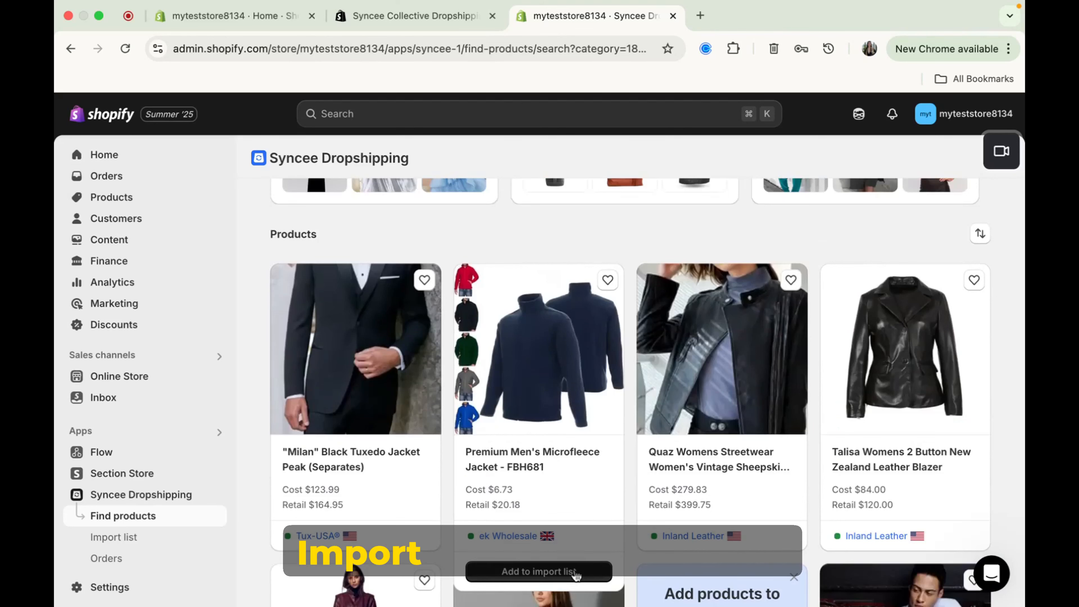
pyautogui.click(552, 421)
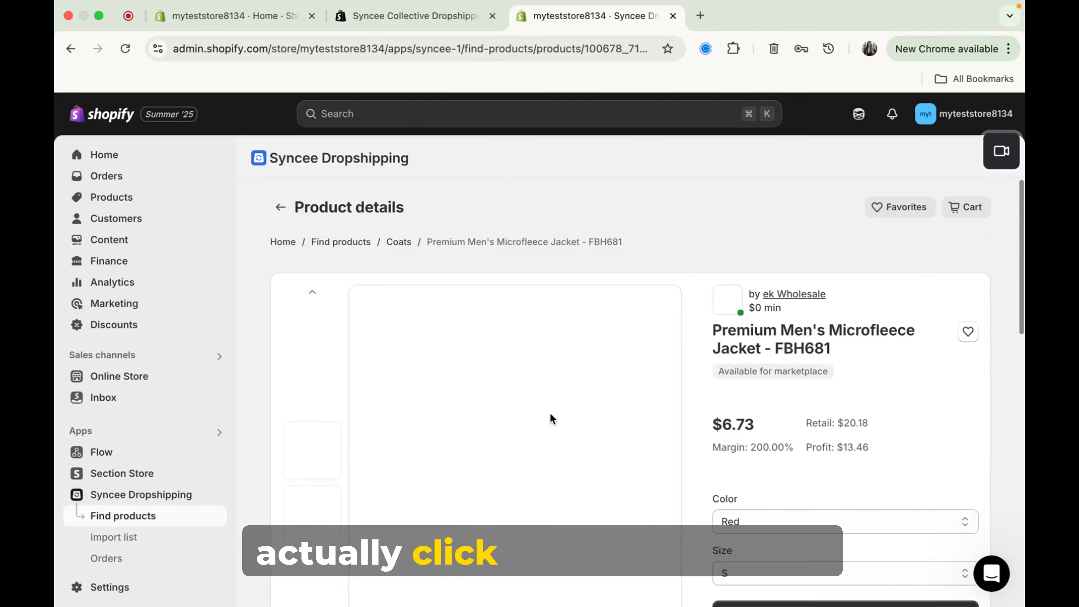
pyautogui.scroll(-5, 898, 346)
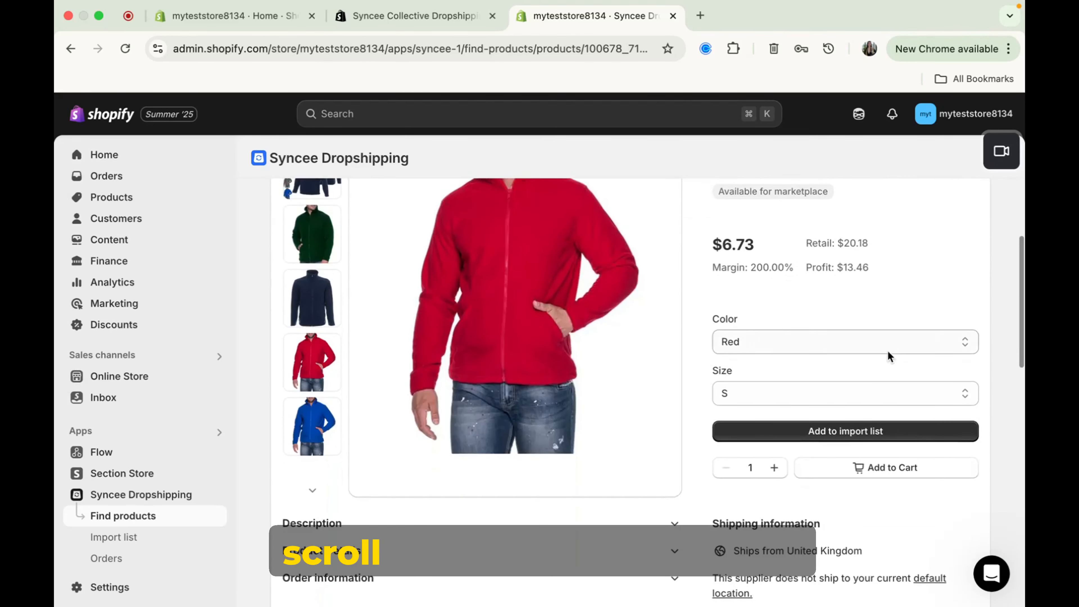
pyautogui.click(843, 441)
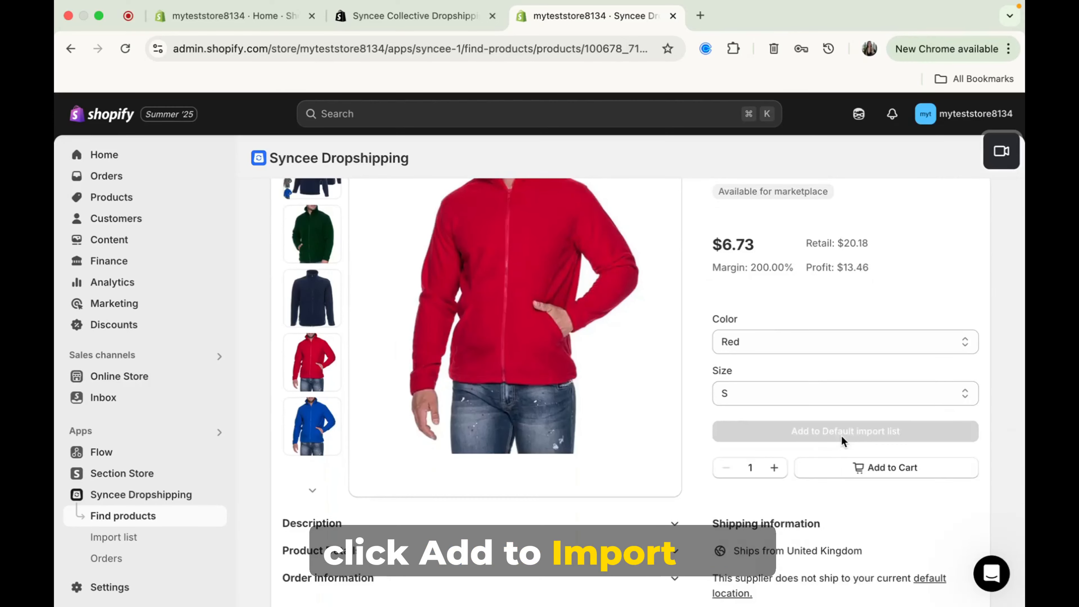
# Step: Return to the Coats results and compare the cost and retail prices of the other products
pyautogui.press('super+bracketleft')
pyautogui.scroll(-3, 783, 350)
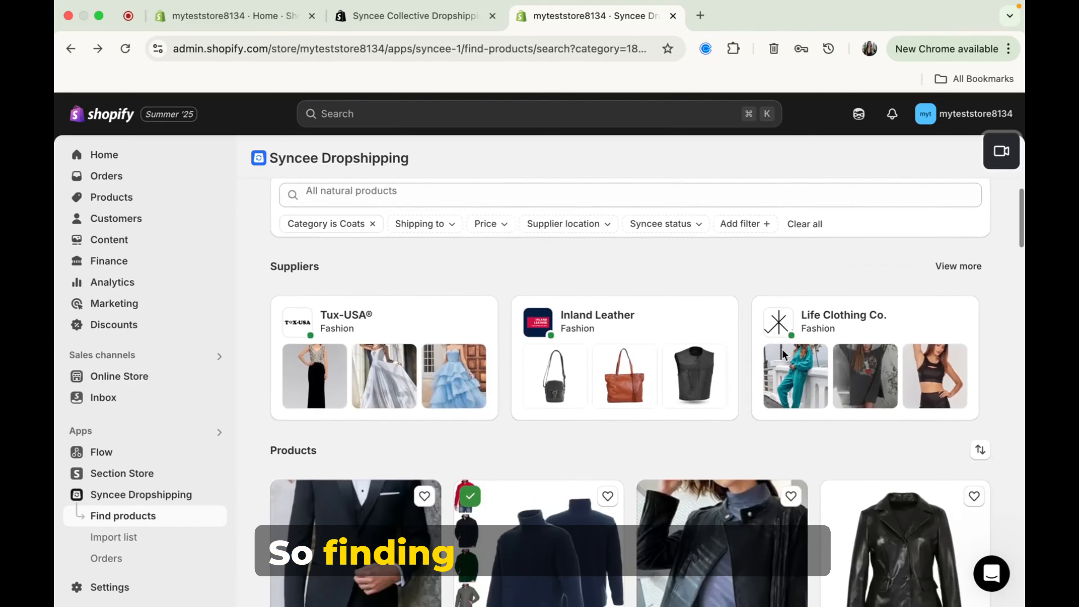
pyautogui.scroll(-10, 784, 356)
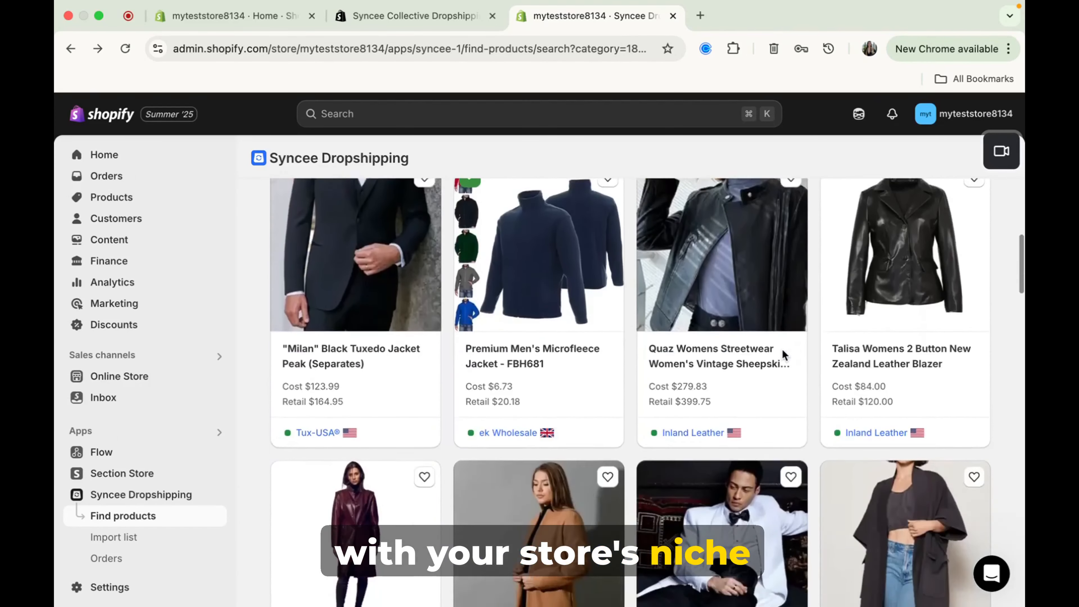
pyautogui.scroll(-10, 784, 356)
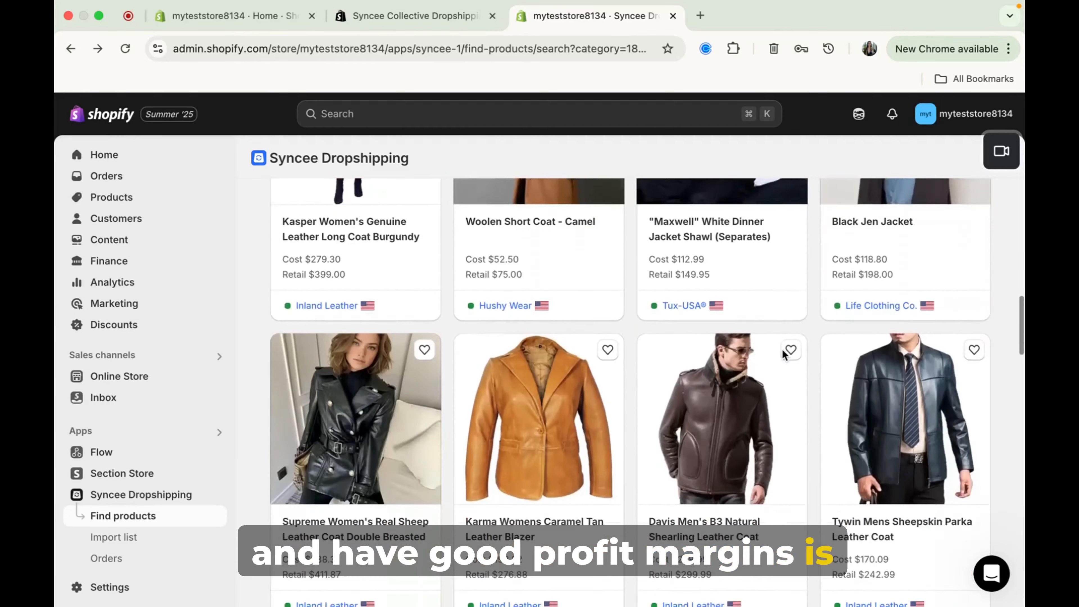
pyautogui.scroll(-5, 783, 351)
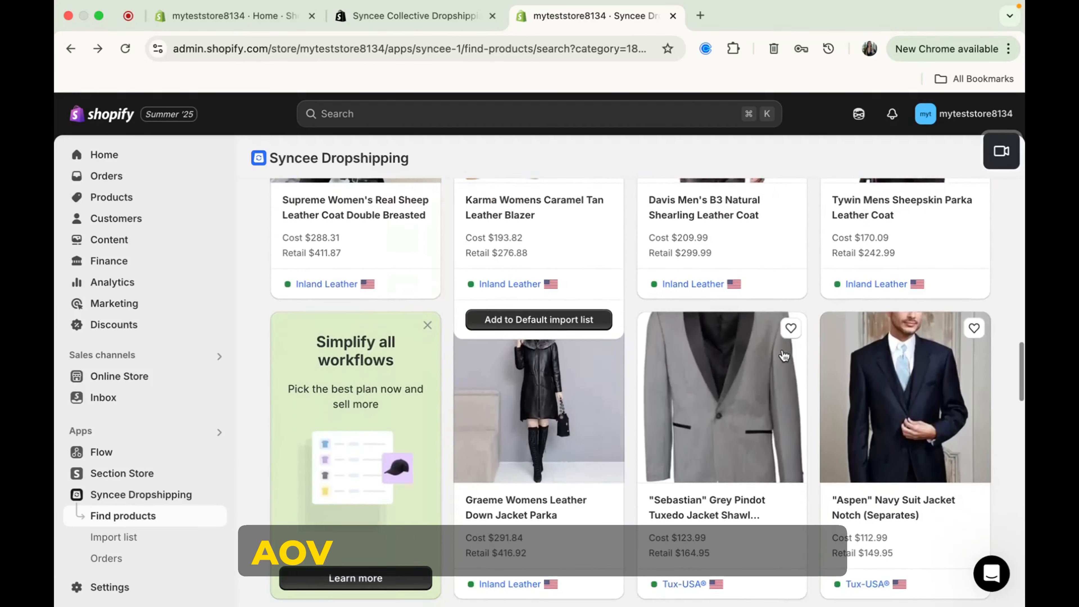
pyautogui.scroll(-5, 784, 356)
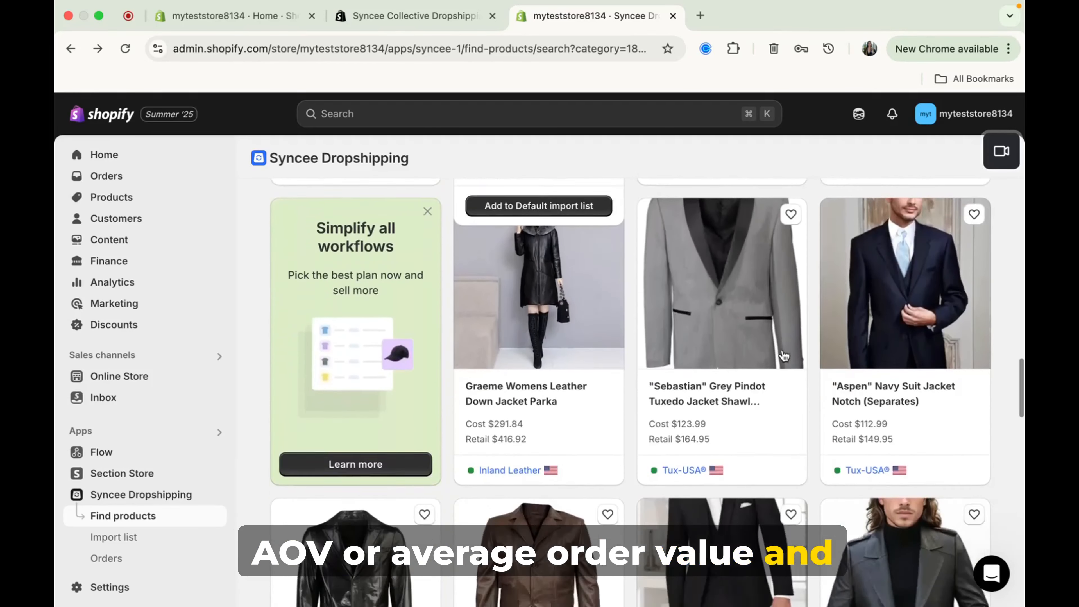
pyautogui.scroll(20, 784, 356)
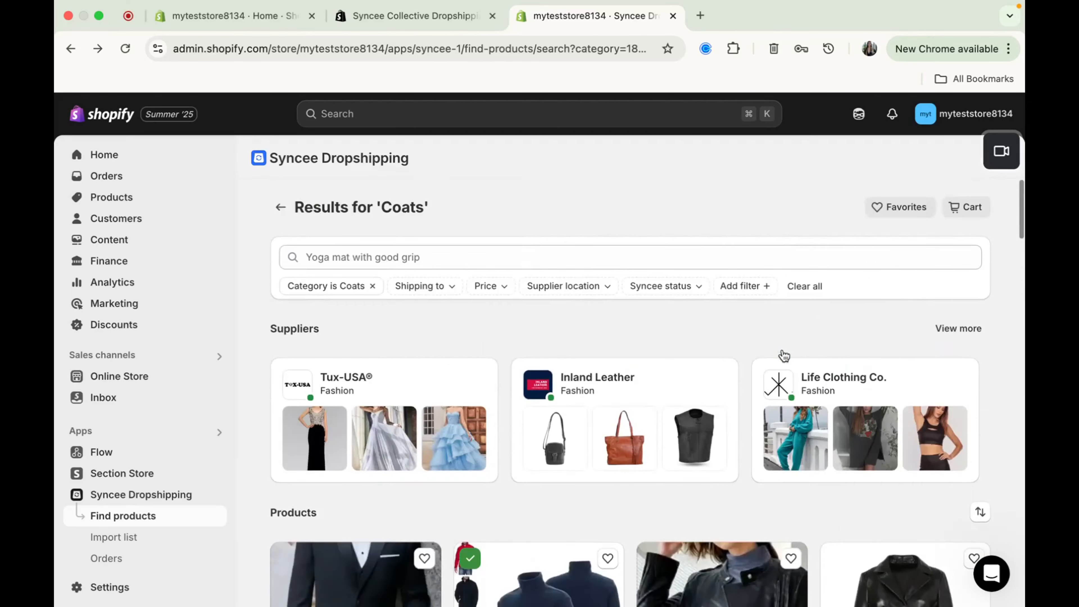
# Step: Push the products in the default import list to the store and finish the setup checklist
pyautogui.click(173, 539)
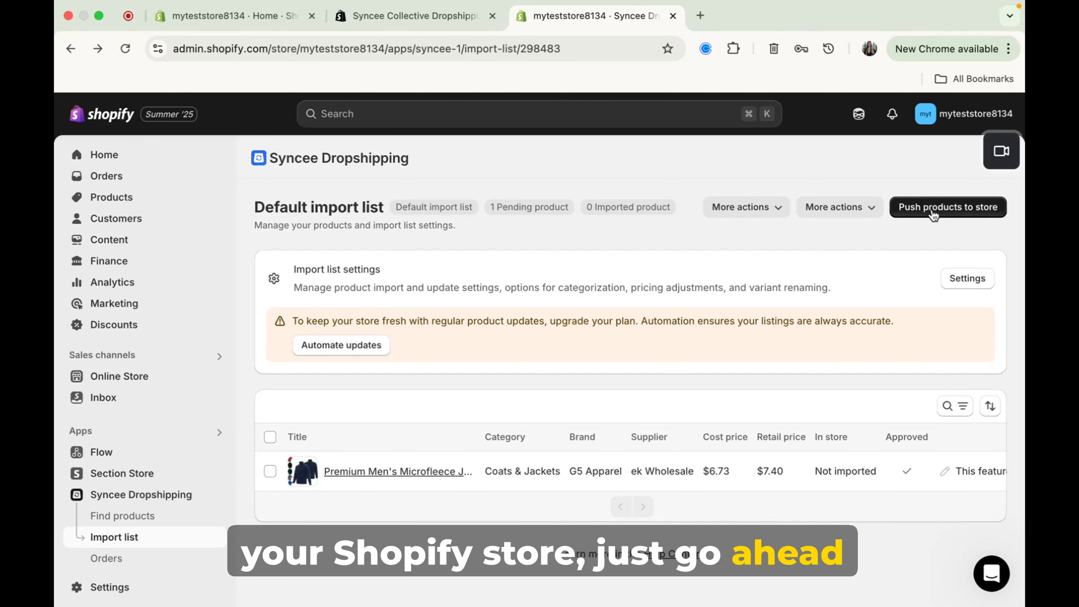
pyautogui.click(965, 213)
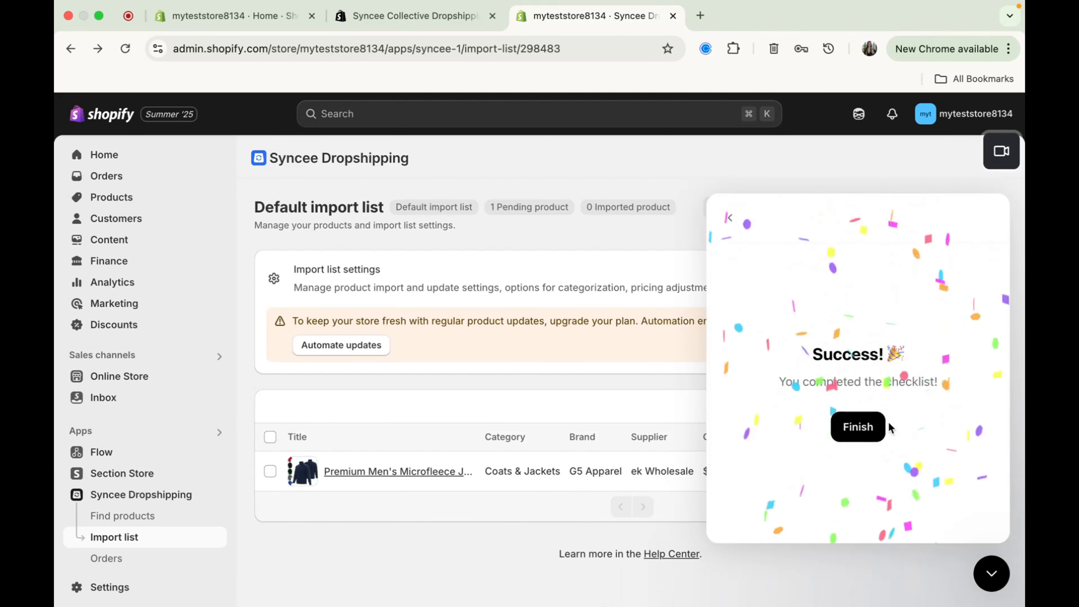
pyautogui.click(869, 435)
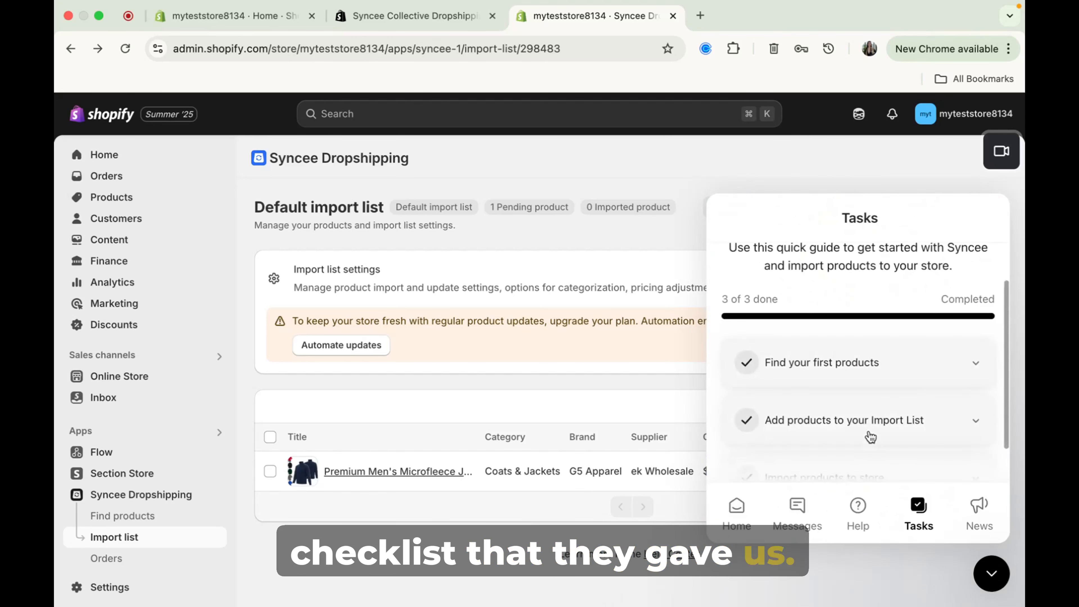
pyautogui.click(978, 566)
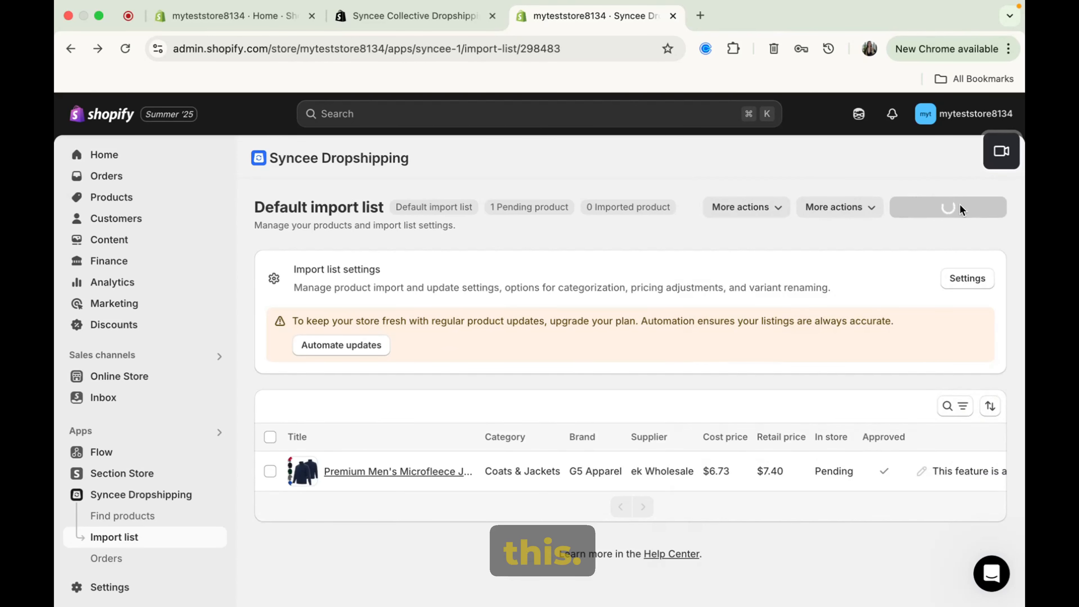
# Step: Switch to the Shopify admin home tab and open the imported Premium Men's Microfleece Jacket - FBH681 from the store's products
pyautogui.click(230, 13)
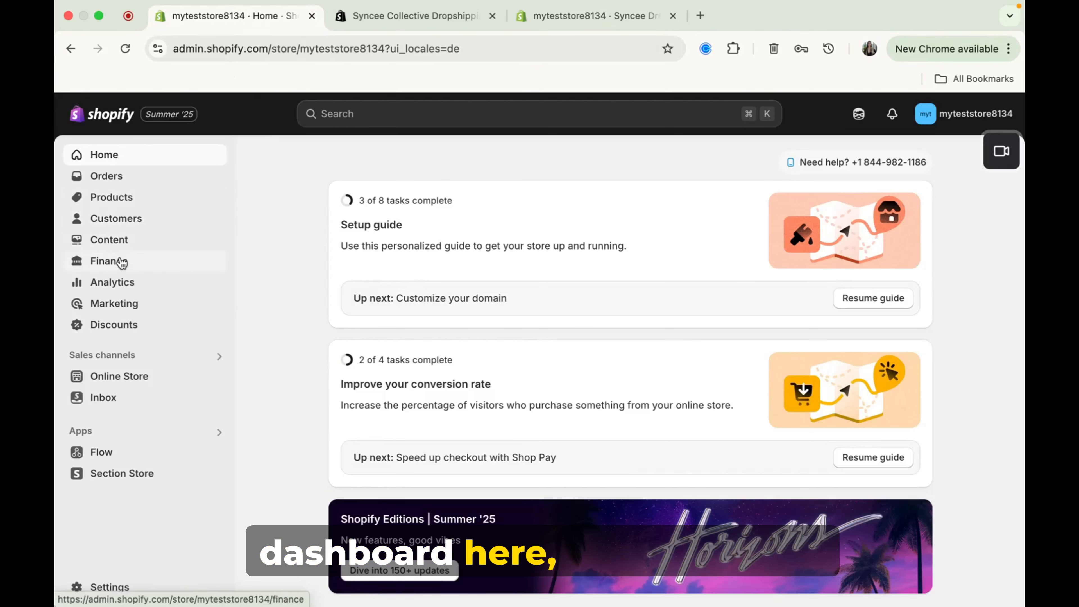
pyautogui.click(132, 202)
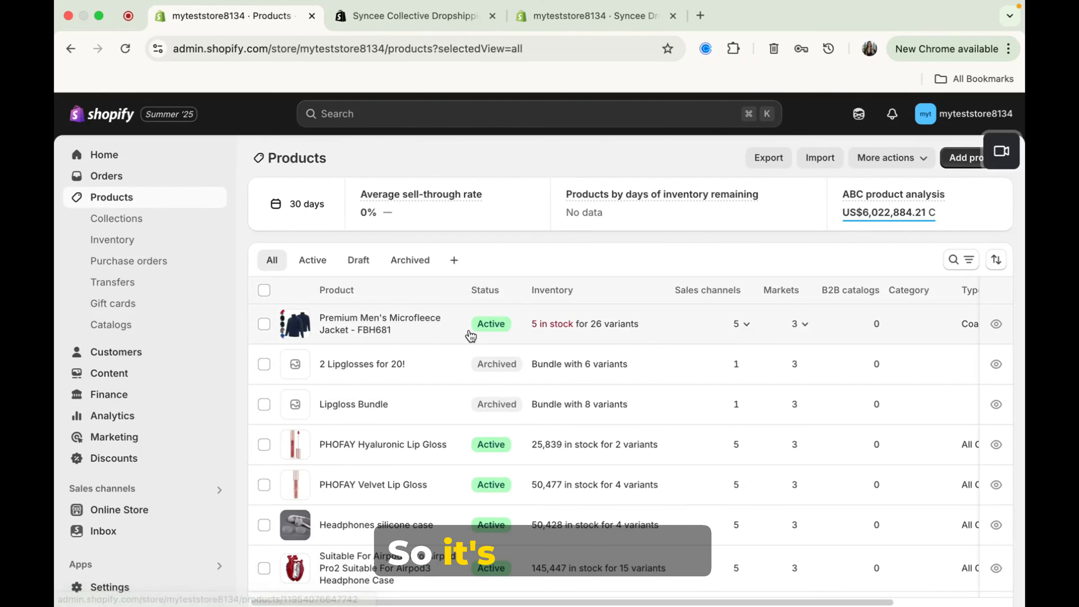
pyautogui.click(367, 326)
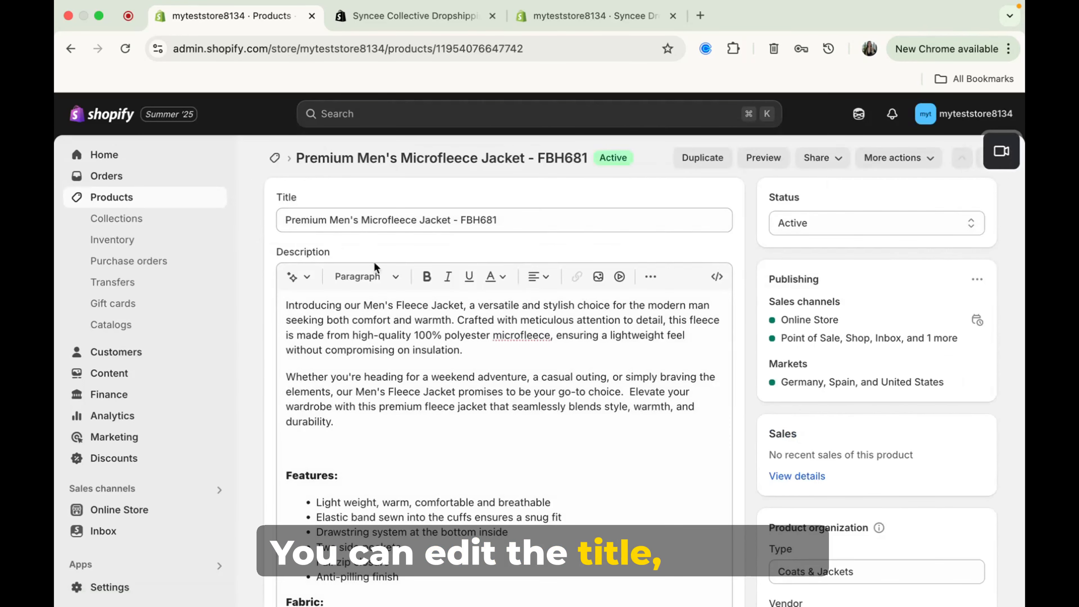
# Step: Examine the jacket's editable title, description, AI description generator, media, category and variants
pyautogui.scroll(-3, 415, 429)
pyautogui.scroll(3, 416, 429)
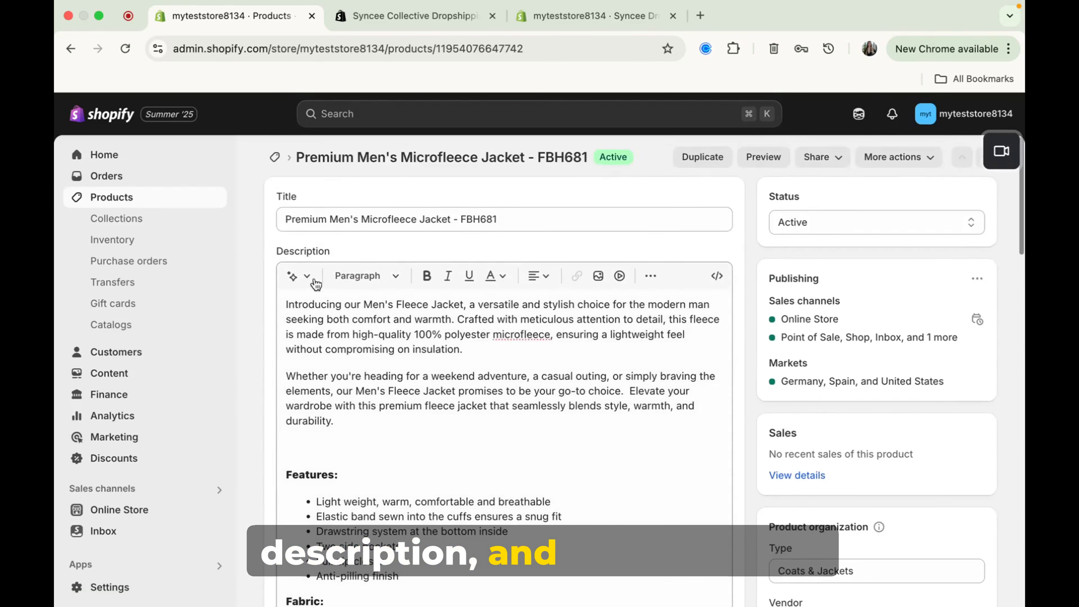
pyautogui.click(303, 275)
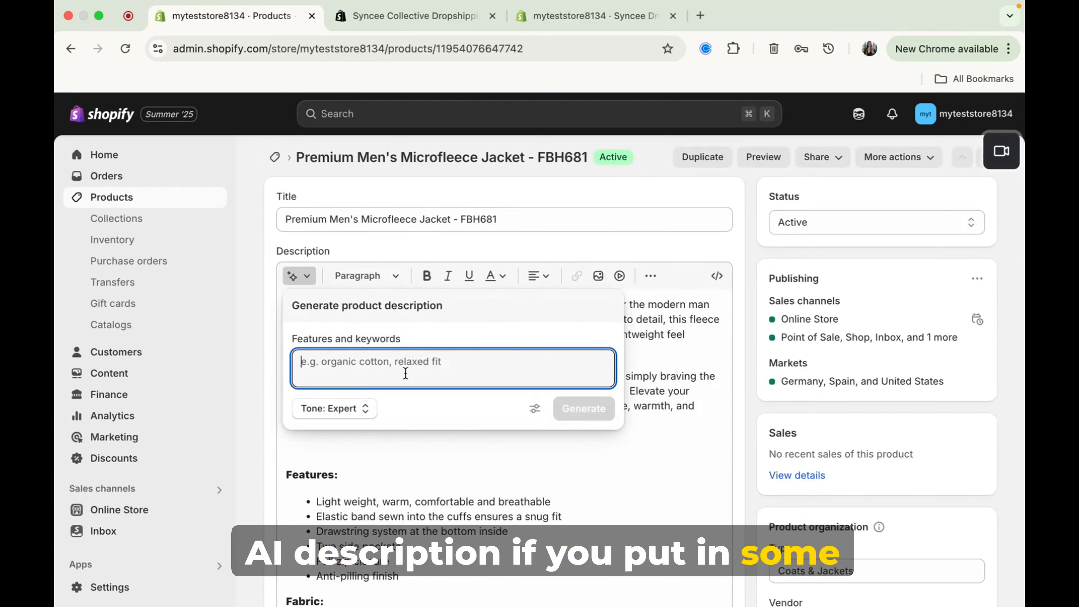
pyautogui.press('Escape')
pyautogui.scroll(-6, 733, 318)
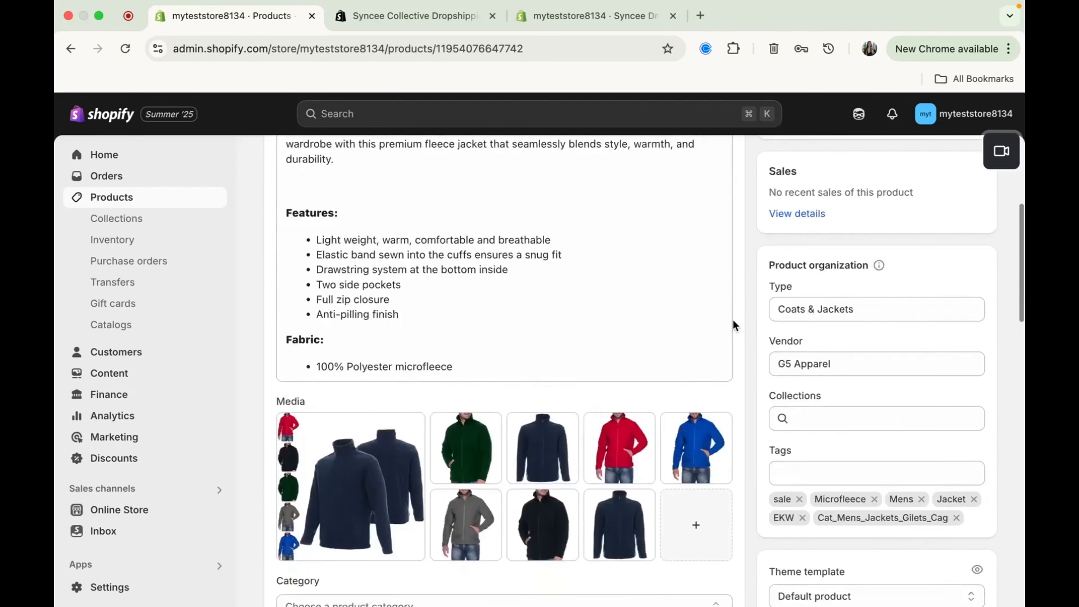
pyautogui.scroll(-5, 732, 318)
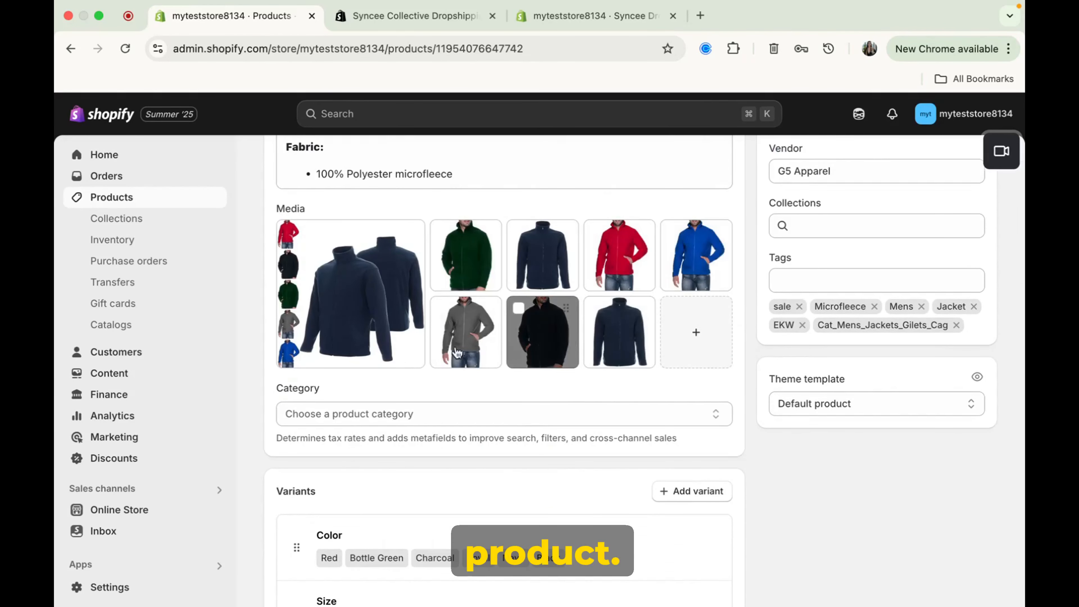
pyautogui.scroll(-3, 529, 353)
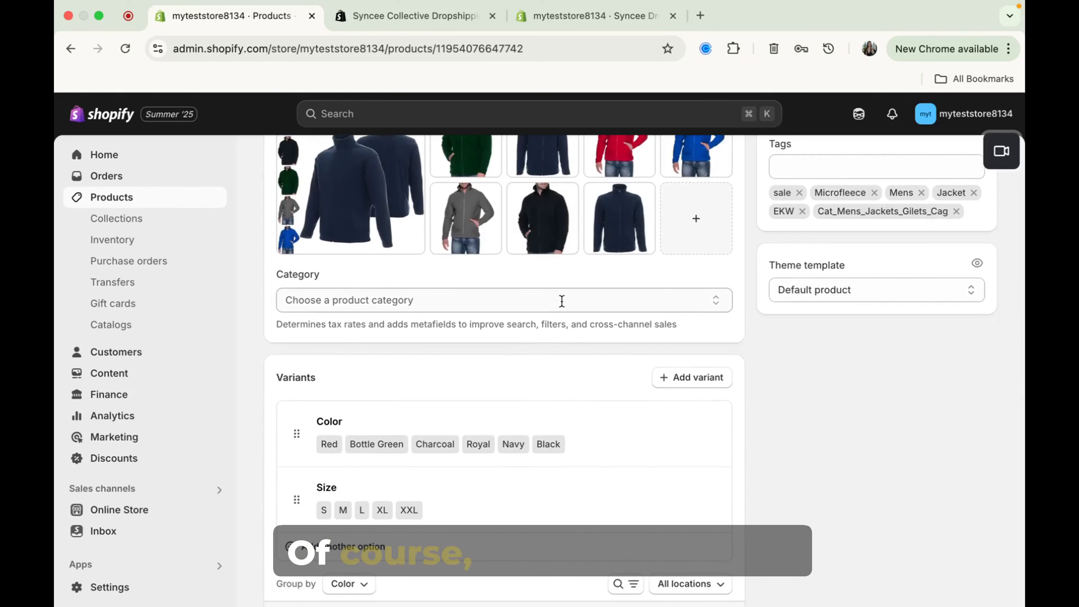
# Step: Check the product category choices for the jacket, leaving the category unset, and review its color and size variants with their prices
pyautogui.click(562, 301)
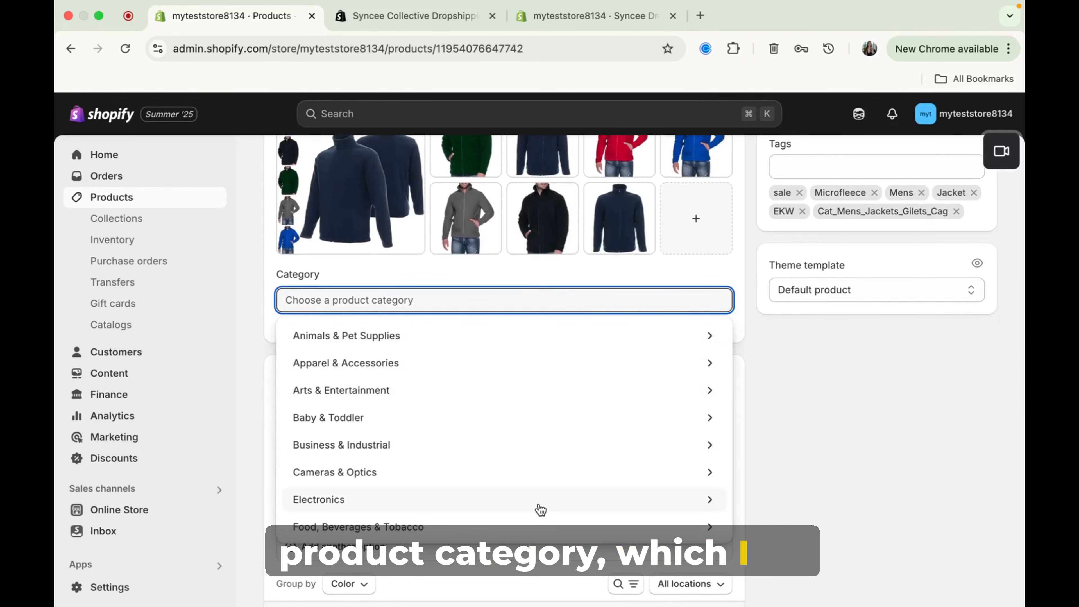
pyautogui.click(811, 473)
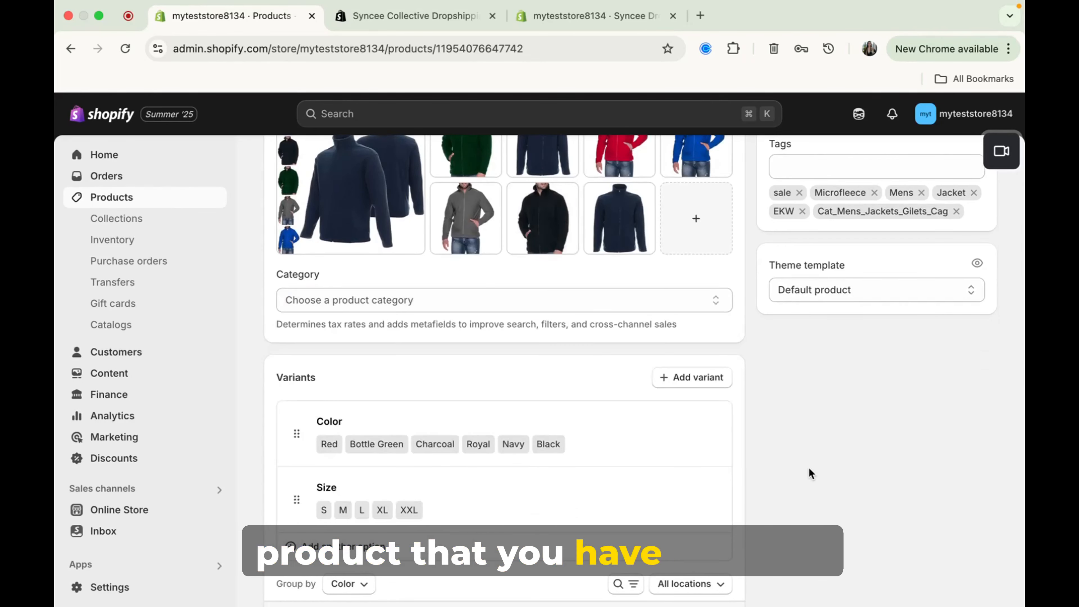
pyautogui.scroll(-6, 810, 473)
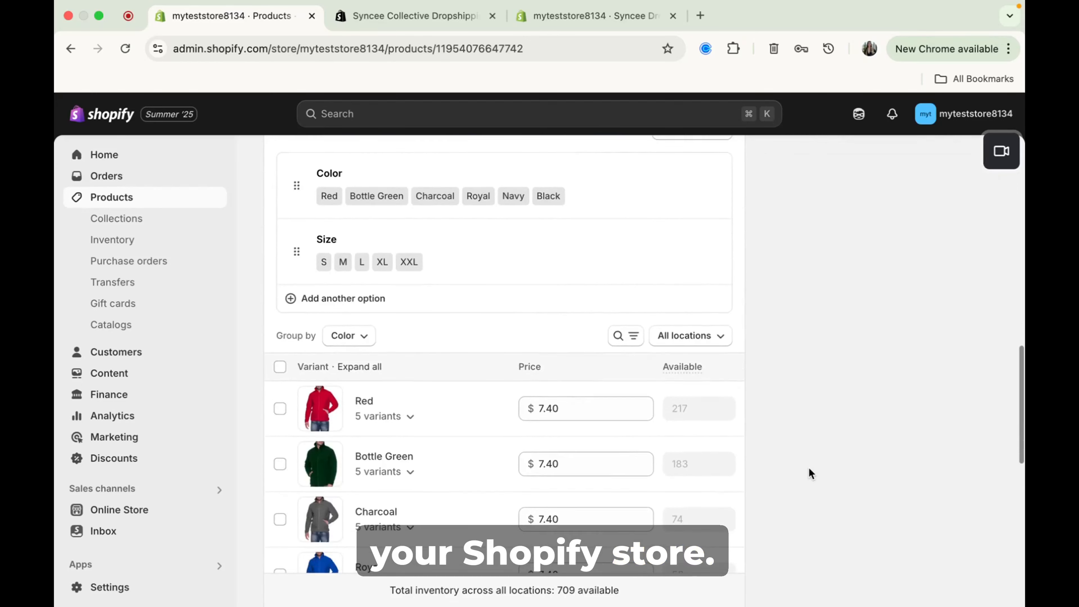
pyautogui.scroll(-10, 811, 473)
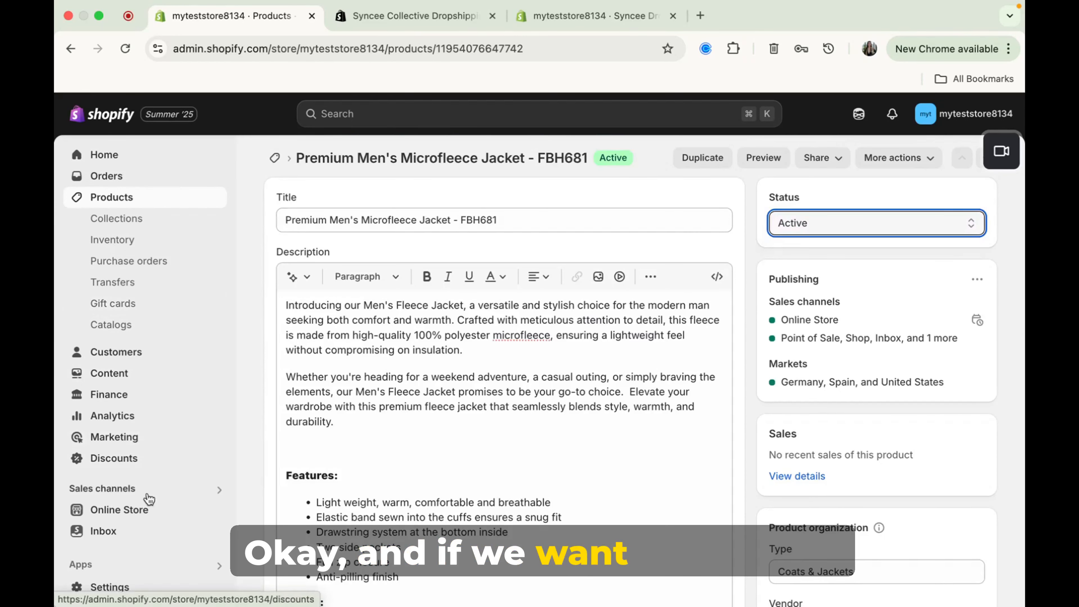
# Step: View the live online store, browse its full product catalog and open the Premium Men's Microfleece Jacket - FBH681
pyautogui.click(217, 511)
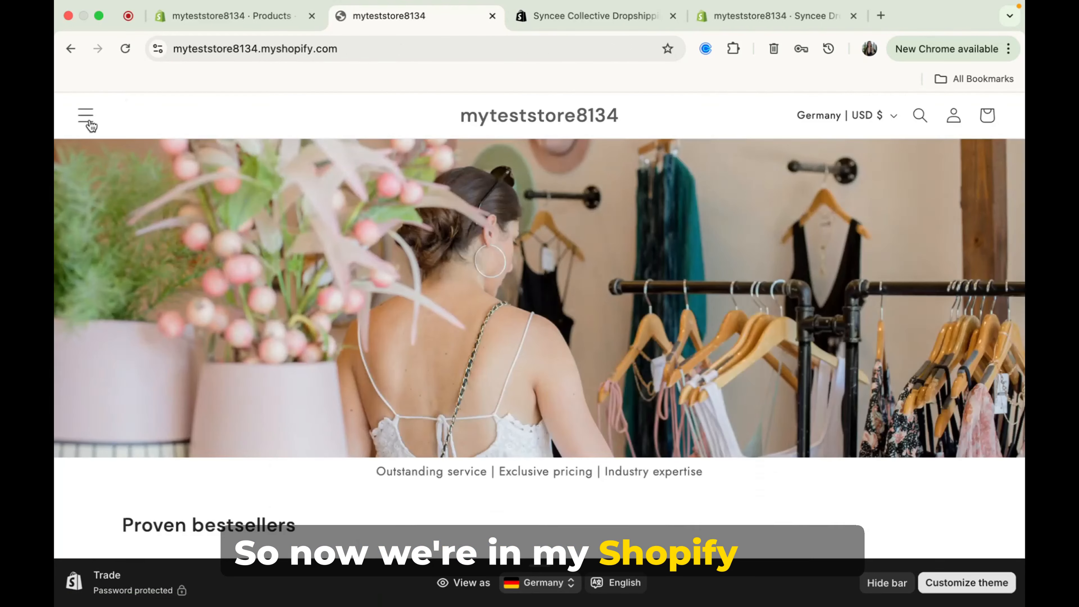
pyautogui.click(86, 117)
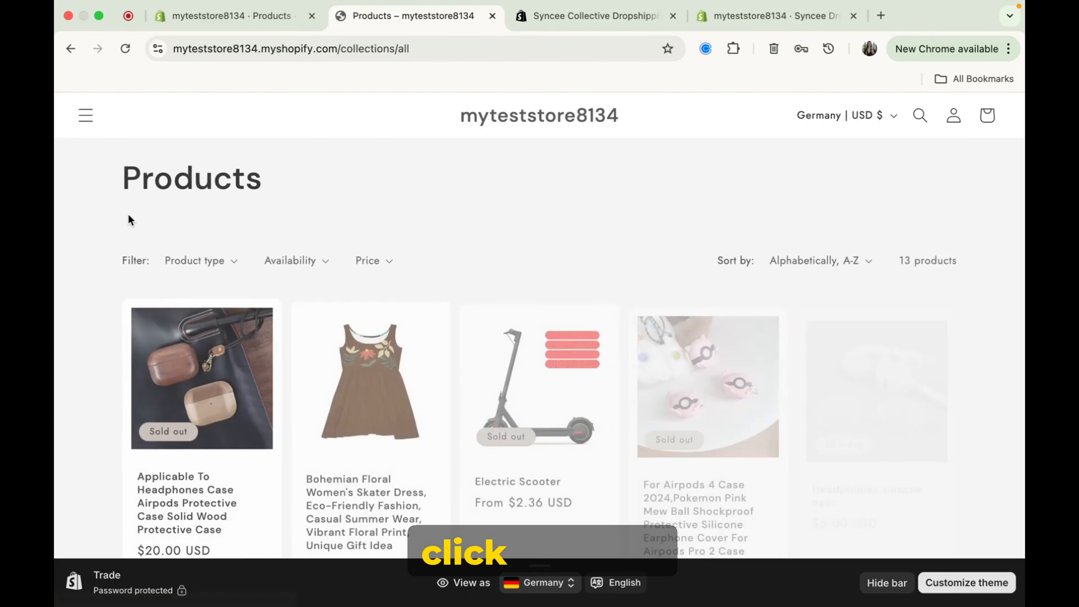
pyautogui.scroll(-15, 437, 287)
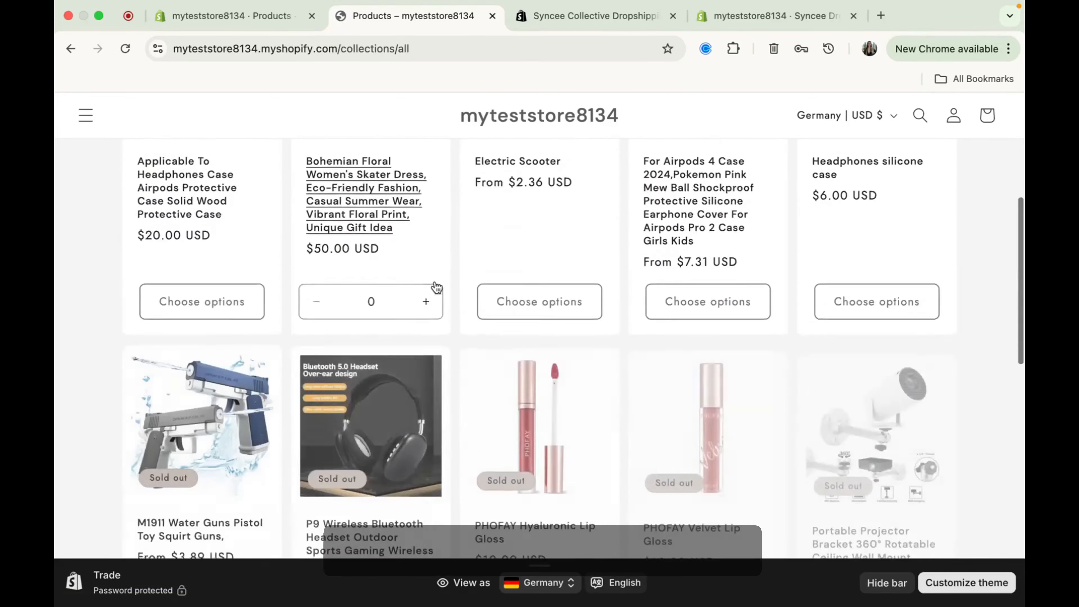
pyautogui.scroll(-1, 437, 287)
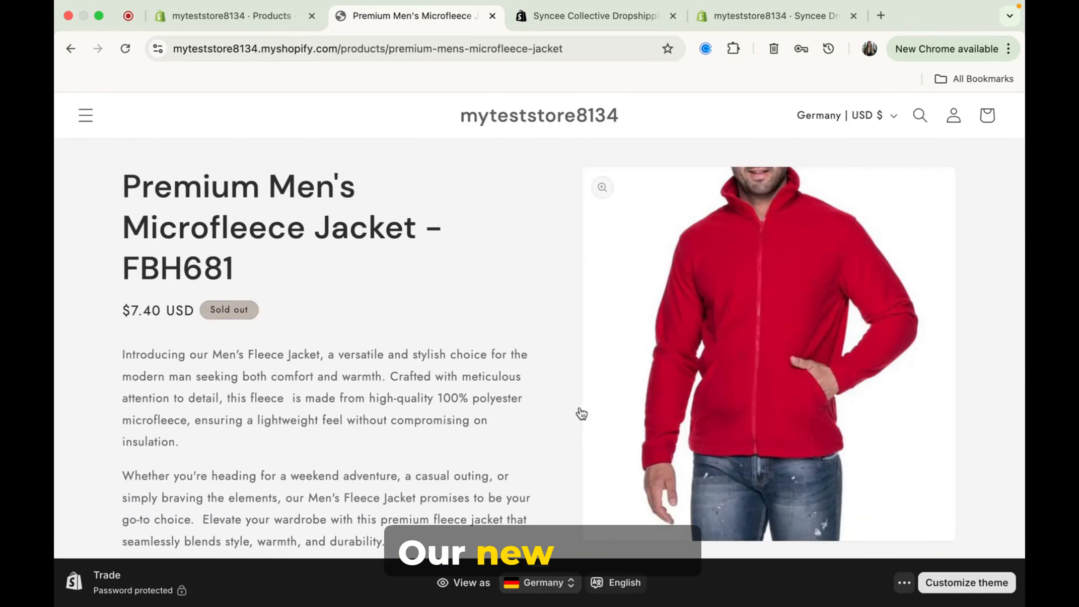
# Step: Examine the jacket's storefront page, including its price, description and product images
pyautogui.scroll(-2, 577, 411)
pyautogui.scroll(-1, 576, 411)
pyautogui.scroll(3, 576, 411)
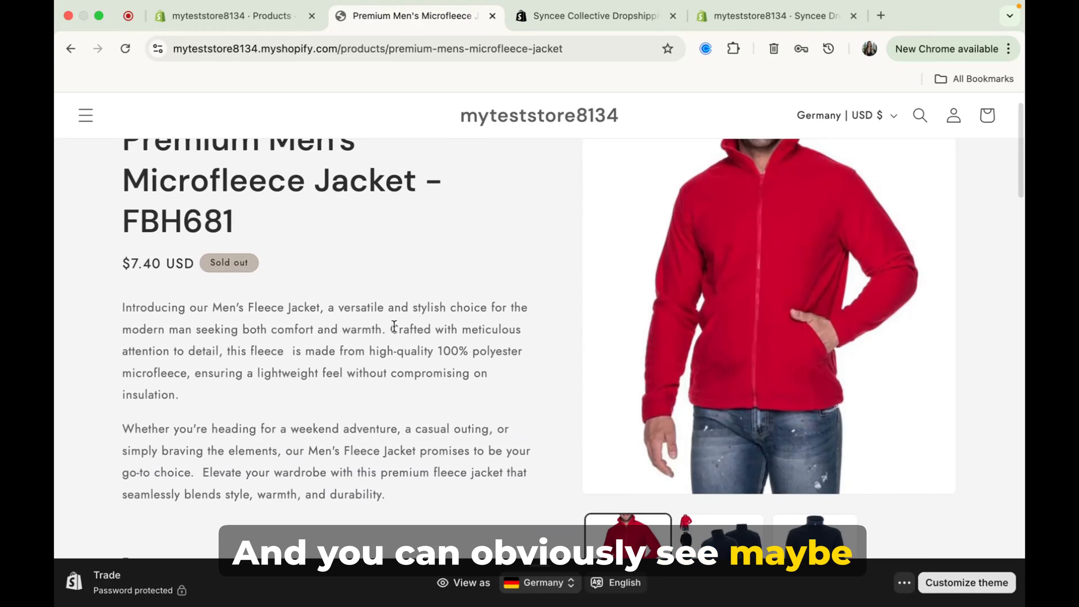
pyautogui.scroll(-12, 384, 493)
pyautogui.scroll(13, 374, 426)
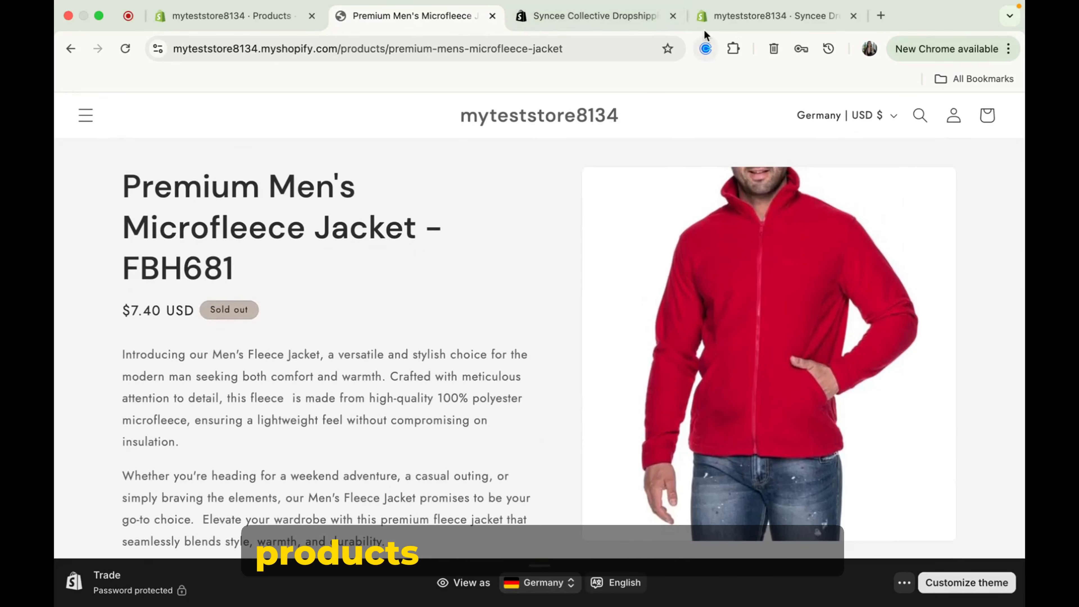
# Step: Switch back to Syncee Dropshipping in the Shopify admin and review its Orders page with the payment and fulfillment filters
pyautogui.click(598, 16)
pyautogui.click(723, 16)
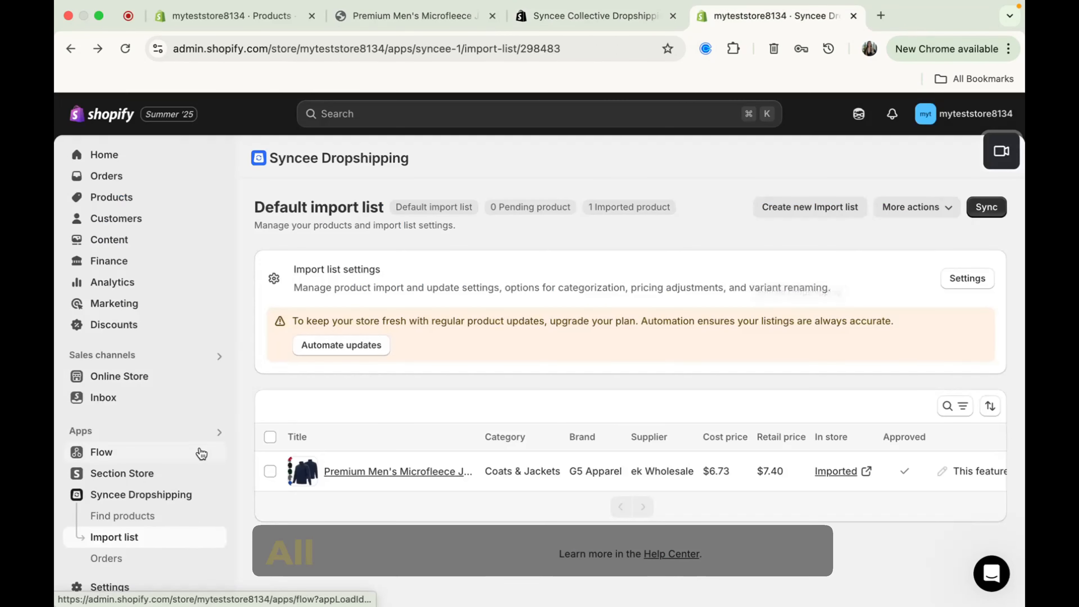
pyautogui.scroll(-3, 202, 454)
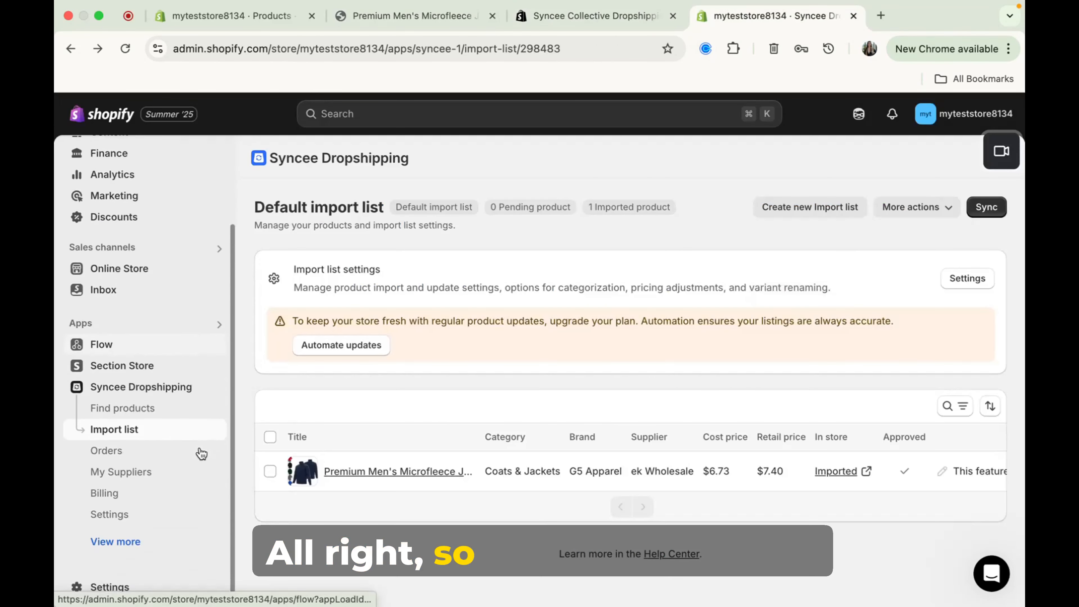
pyautogui.click(152, 460)
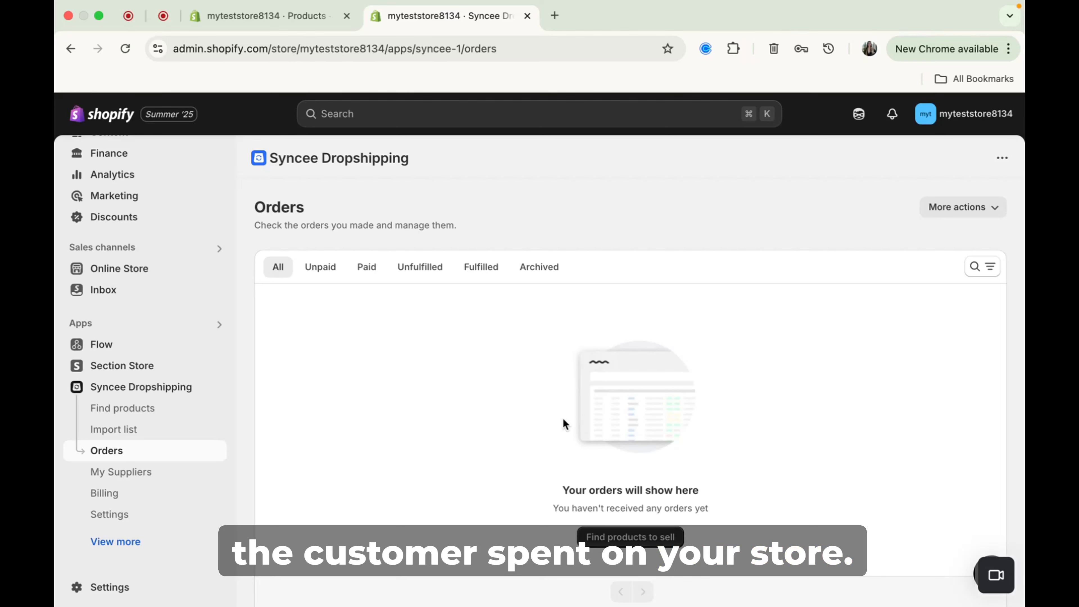
pyautogui.scroll(-2, 563, 420)
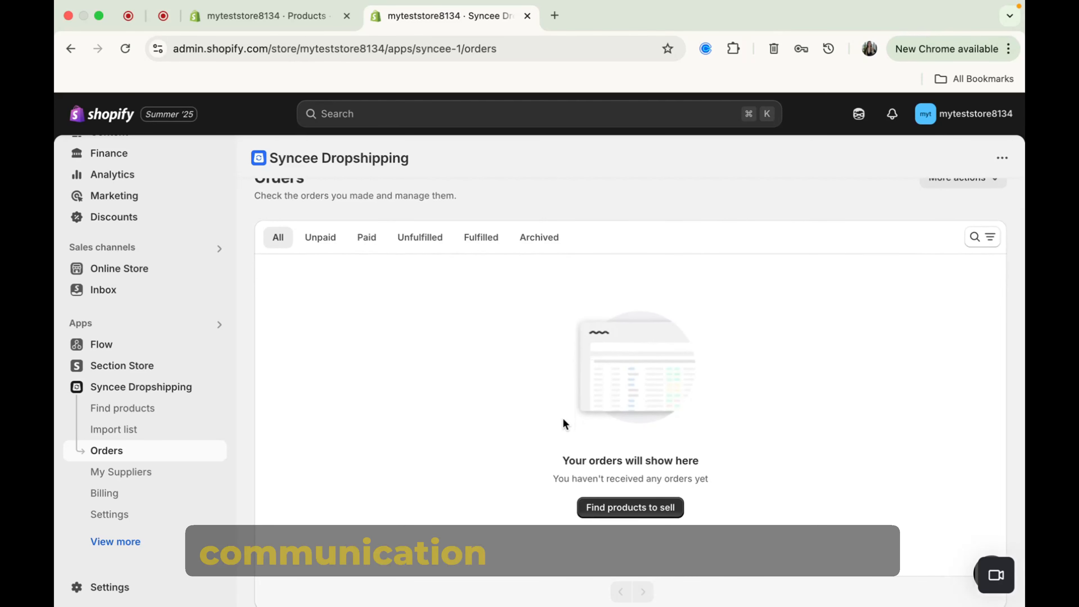
pyautogui.scroll(-2, 564, 420)
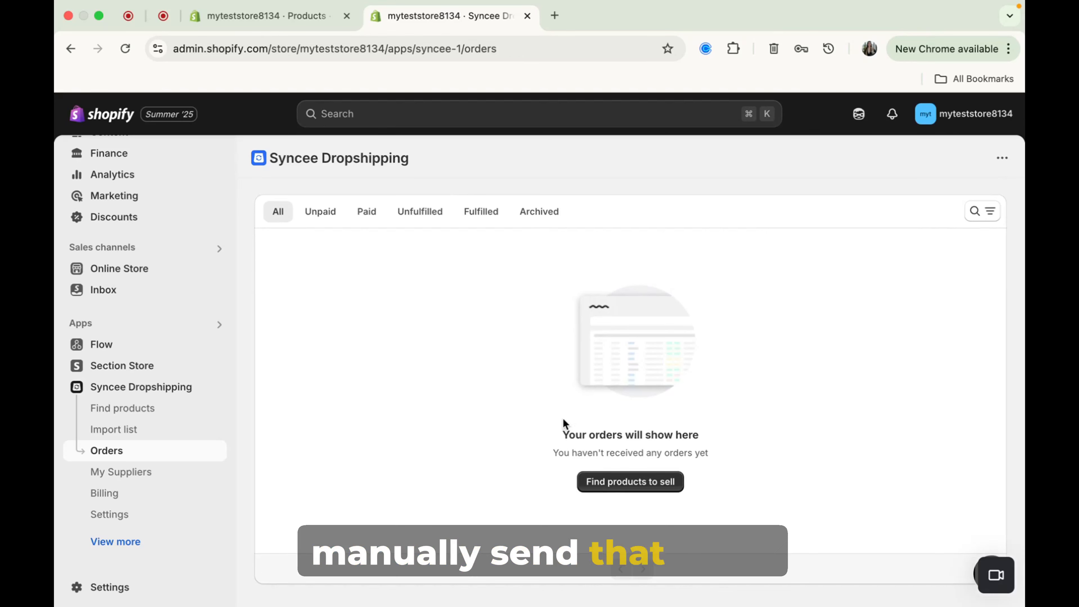
pyautogui.scroll(4, 564, 419)
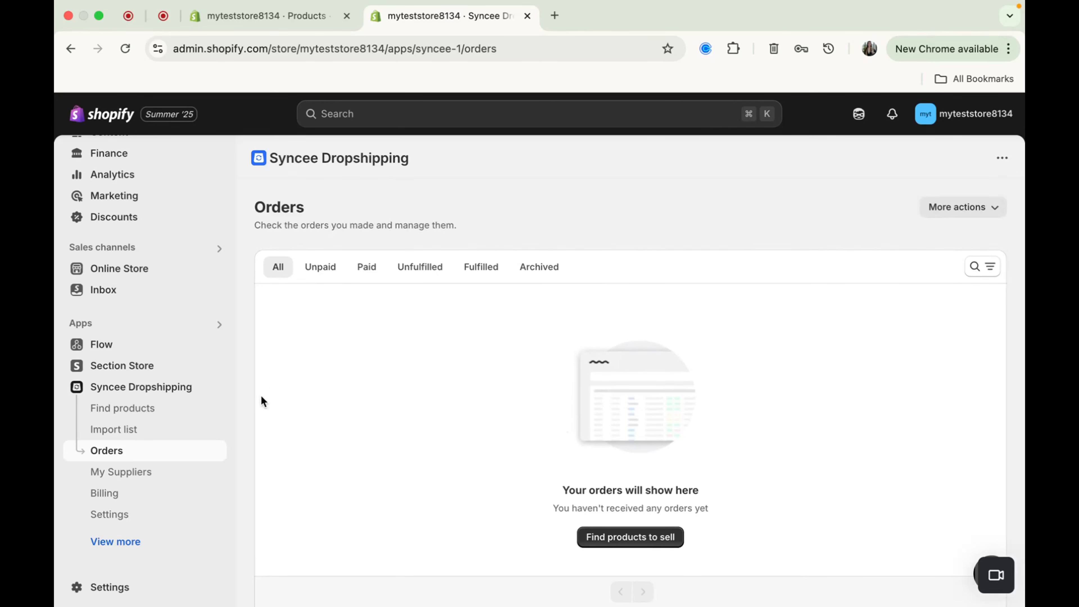
# Step: Review the partner list in My Suppliers, check the supplier chat inbox and return to the list
pyautogui.click(172, 479)
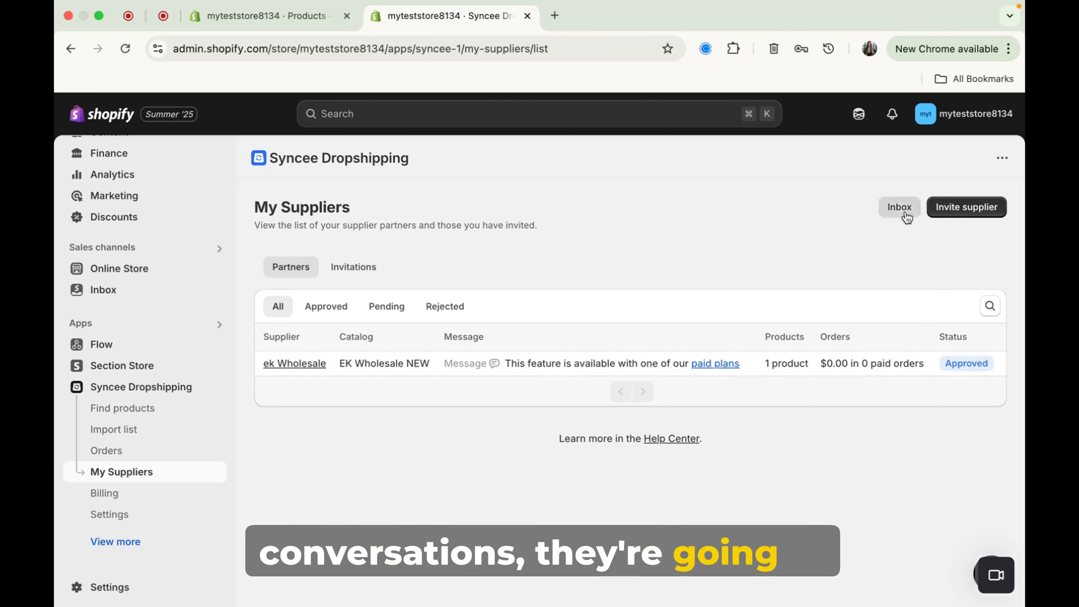
pyautogui.click(899, 205)
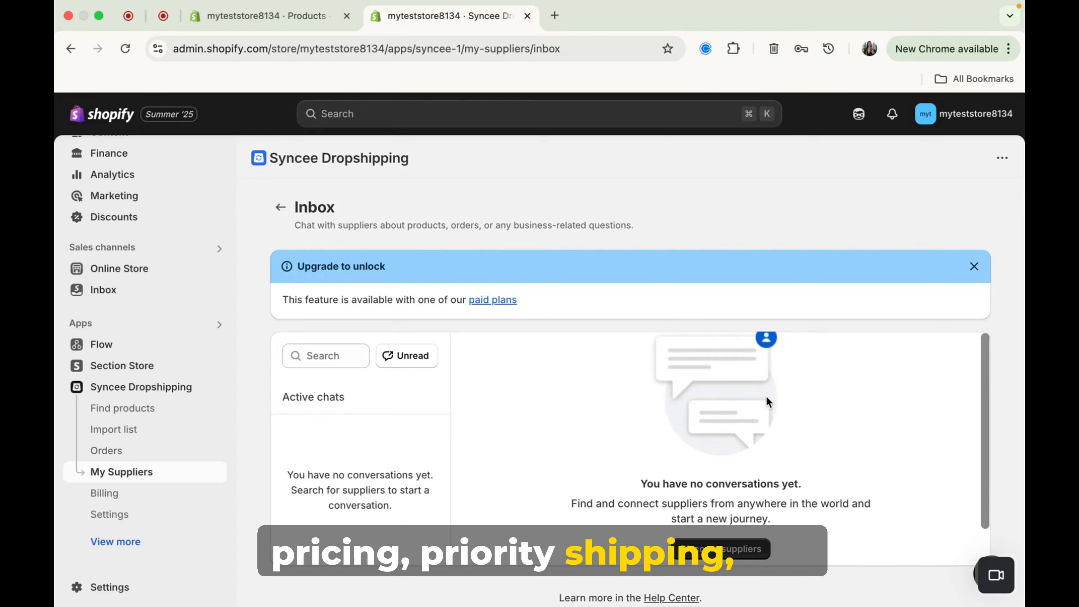
pyautogui.click(286, 208)
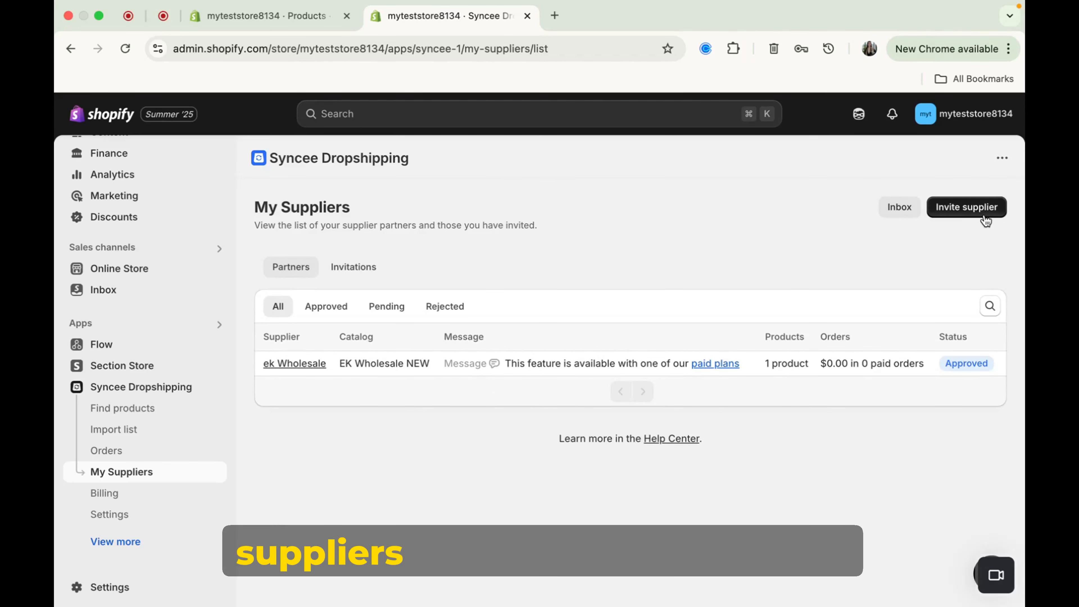
pyautogui.click(985, 220)
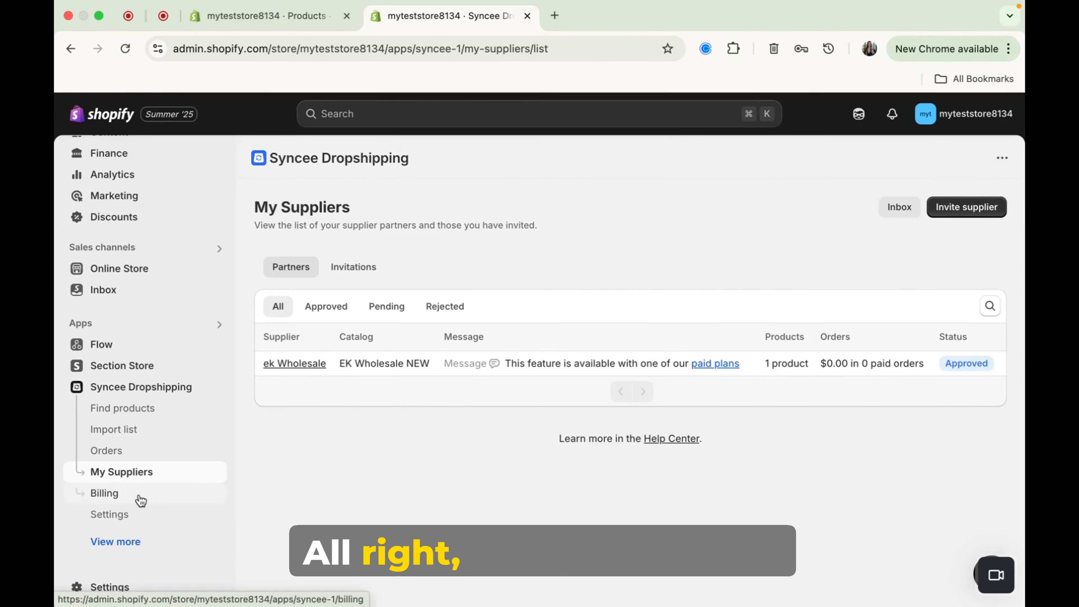
# Step: Open Syncee's billing plans and compare the monthly Basic, Pro, Business and Plus offers
pyautogui.click(140, 499)
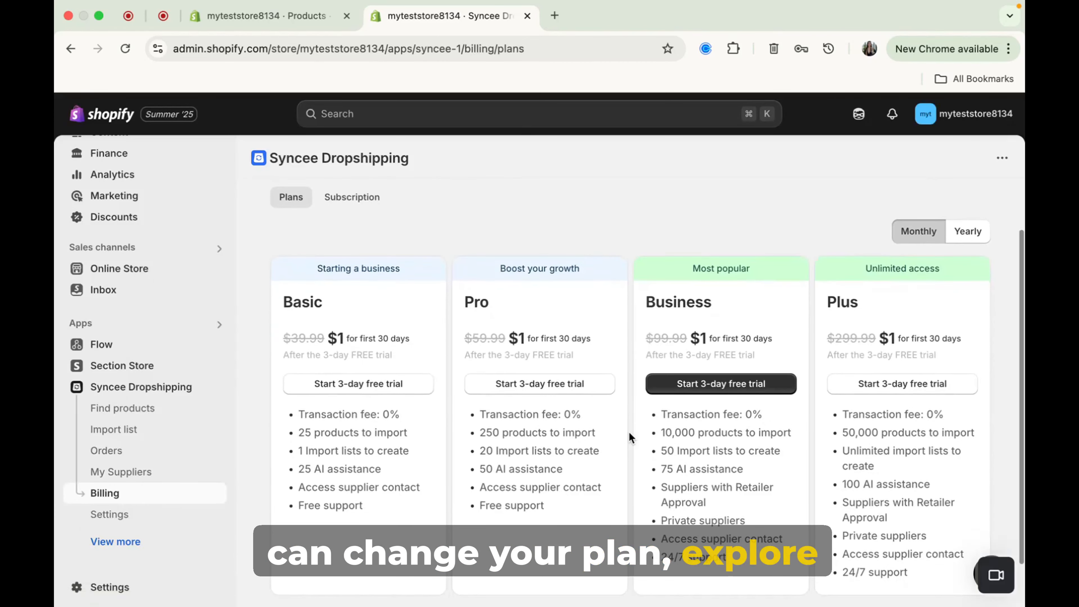
pyautogui.scroll(-1, 593, 451)
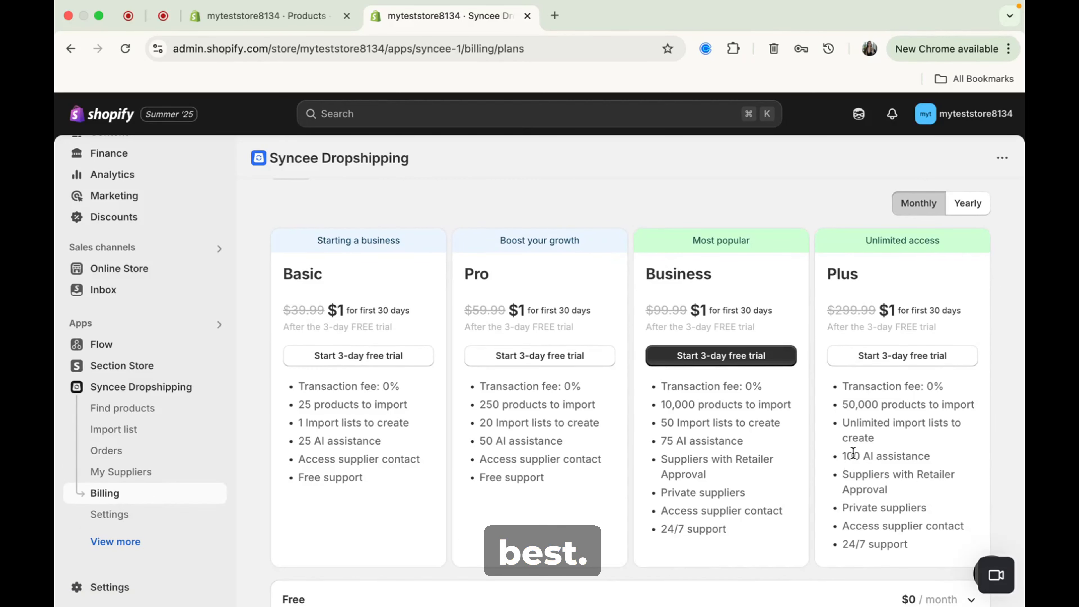
# Step: Open Syncee's settings and review the general, order, payment method and preference options
pyautogui.click(187, 519)
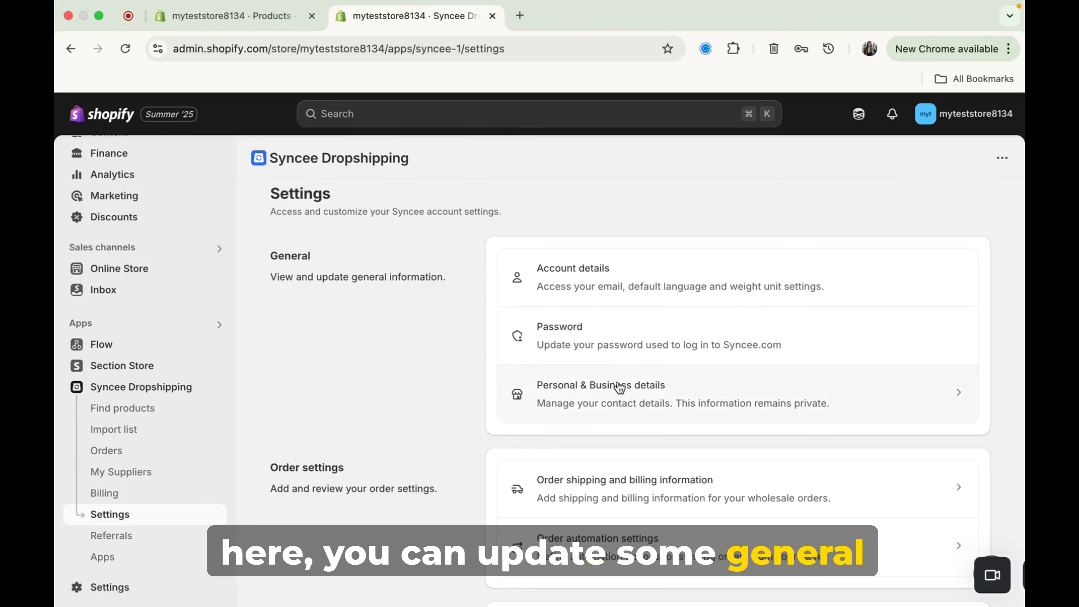
pyautogui.scroll(-3, 622, 396)
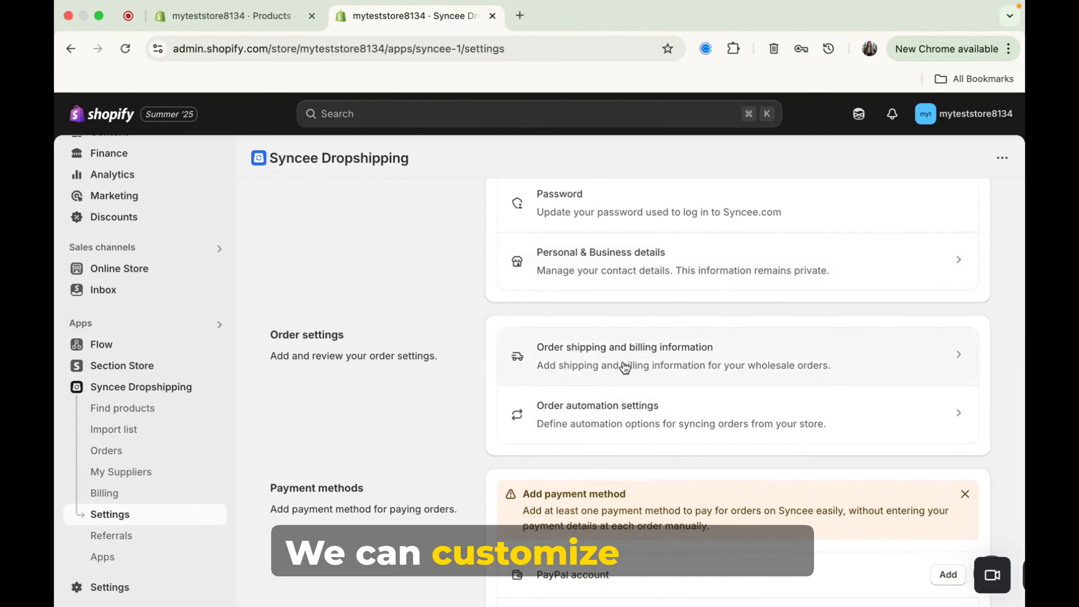
pyautogui.scroll(-3, 623, 394)
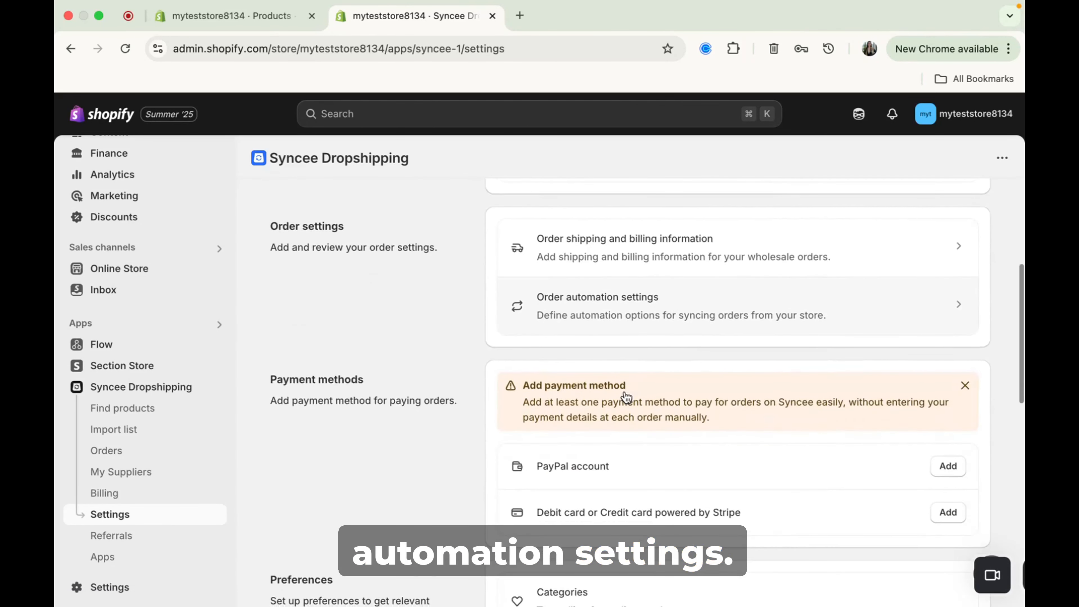
pyautogui.scroll(-2, 624, 396)
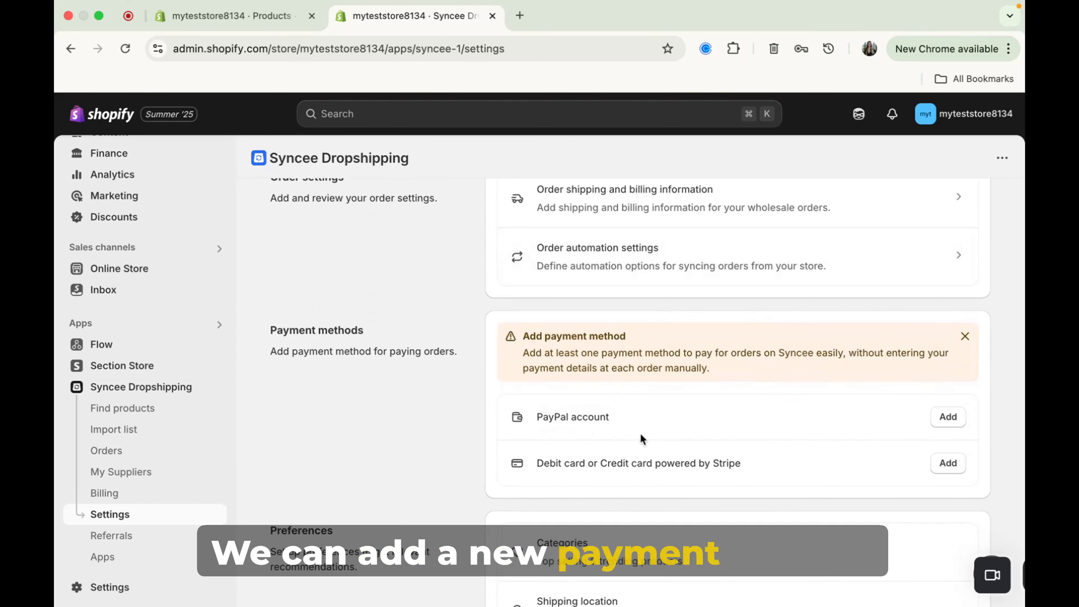
pyautogui.scroll(-4, 620, 414)
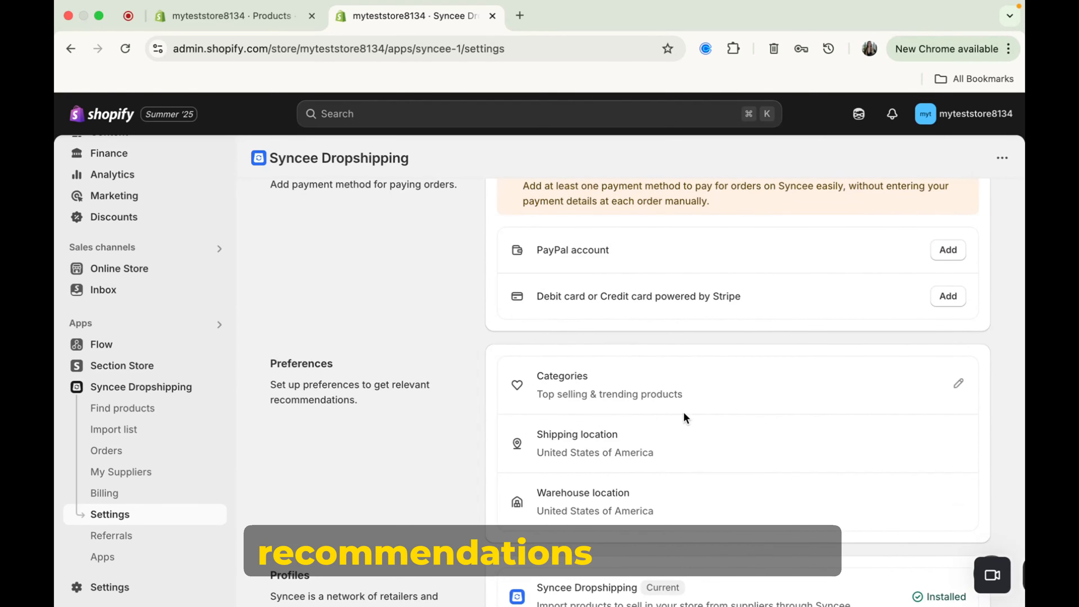
pyautogui.scroll(10, 684, 414)
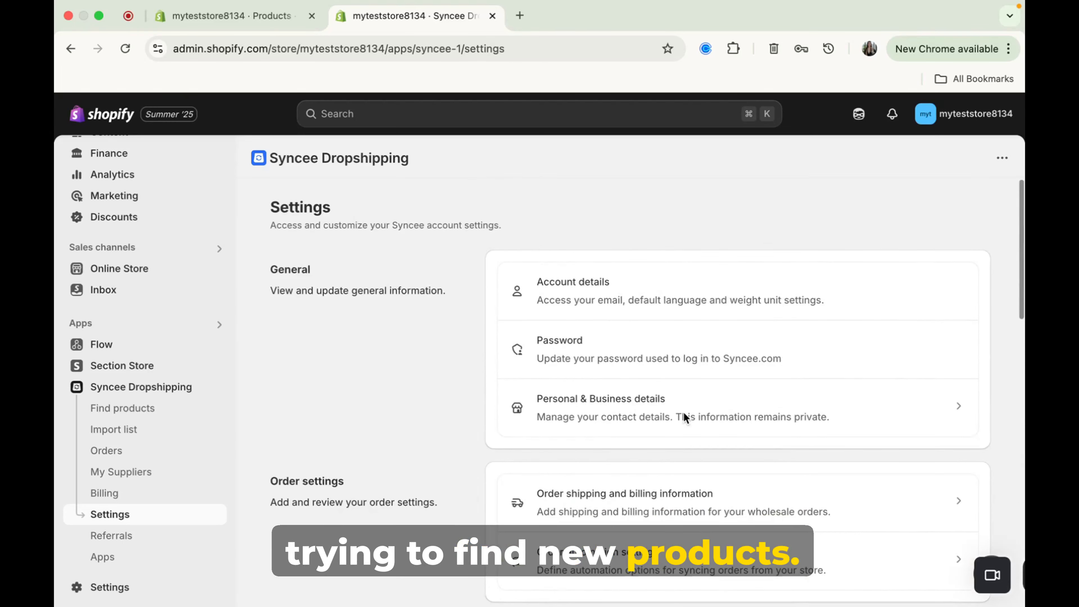
# Step: Open Syncee's referrals, read through the prewritten supplier invitation form and return to the referral overview without sending it
pyautogui.click(163, 540)
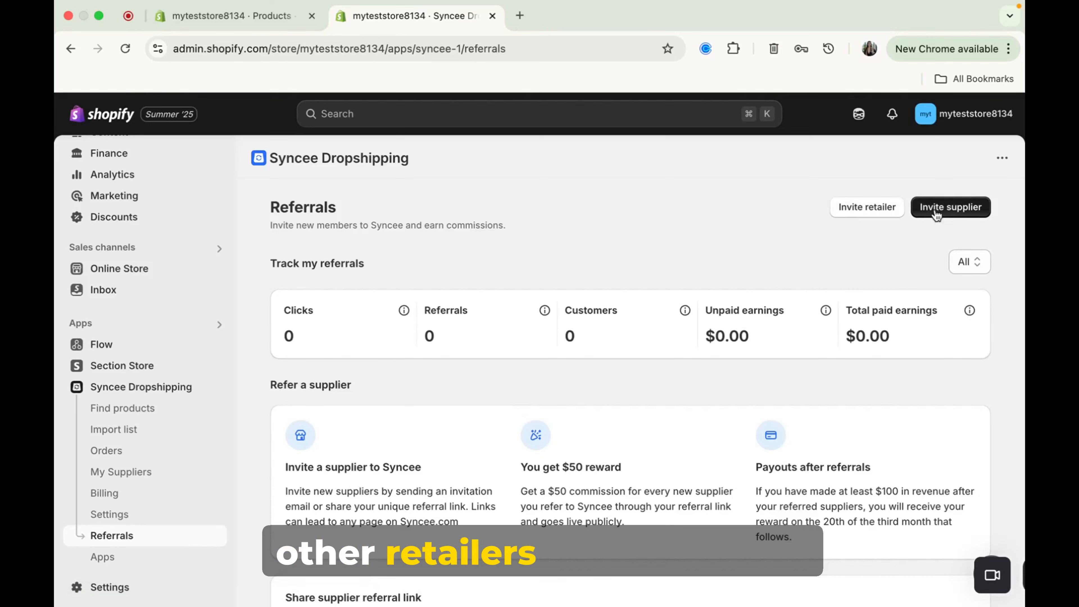
pyautogui.click(951, 207)
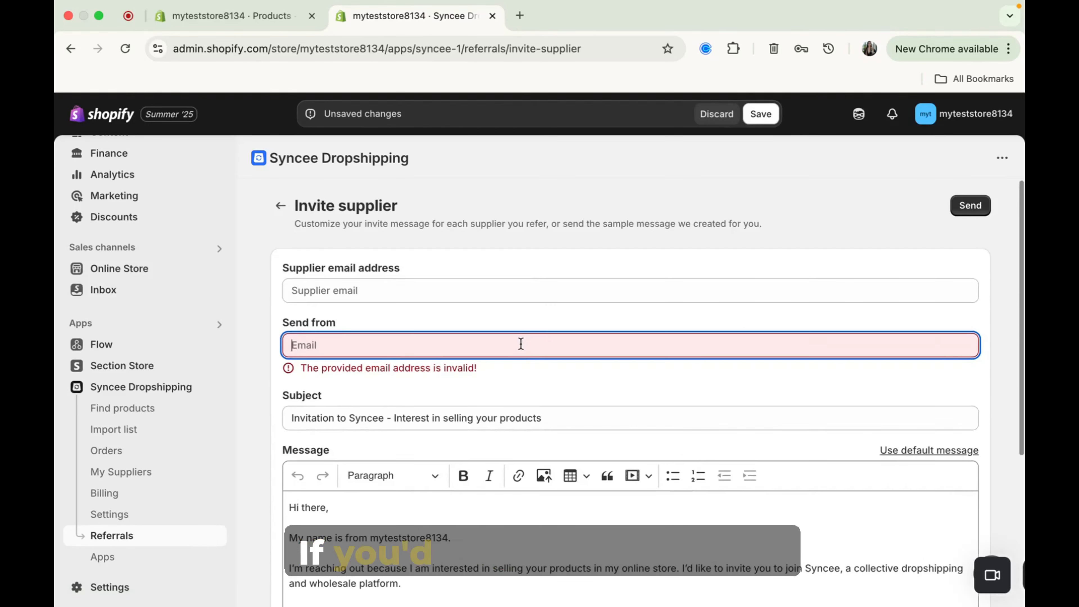
pyautogui.scroll(-5, 521, 343)
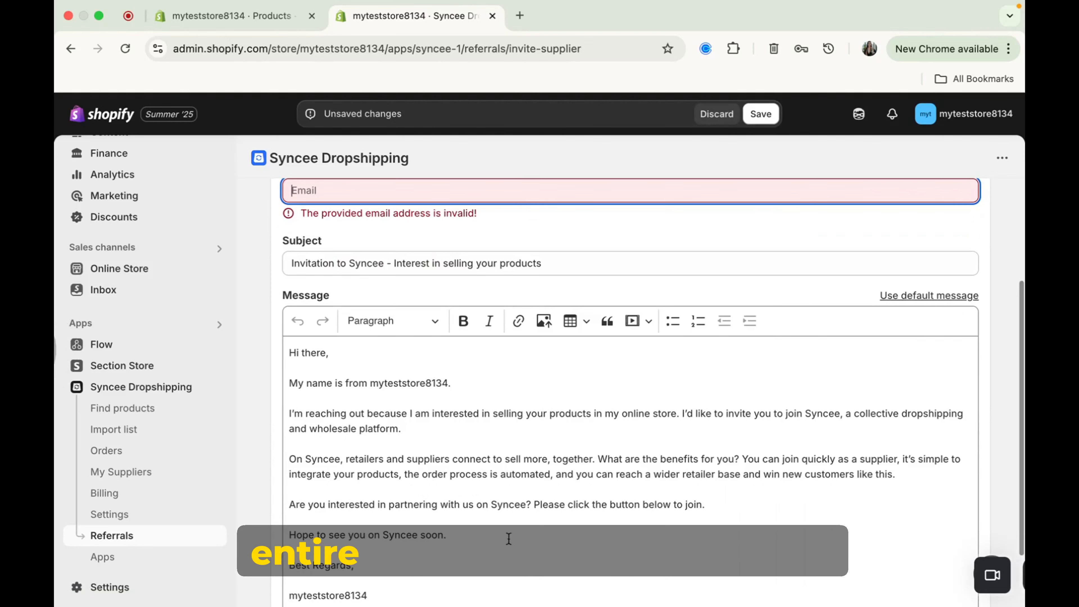
pyautogui.scroll(5, 435, 521)
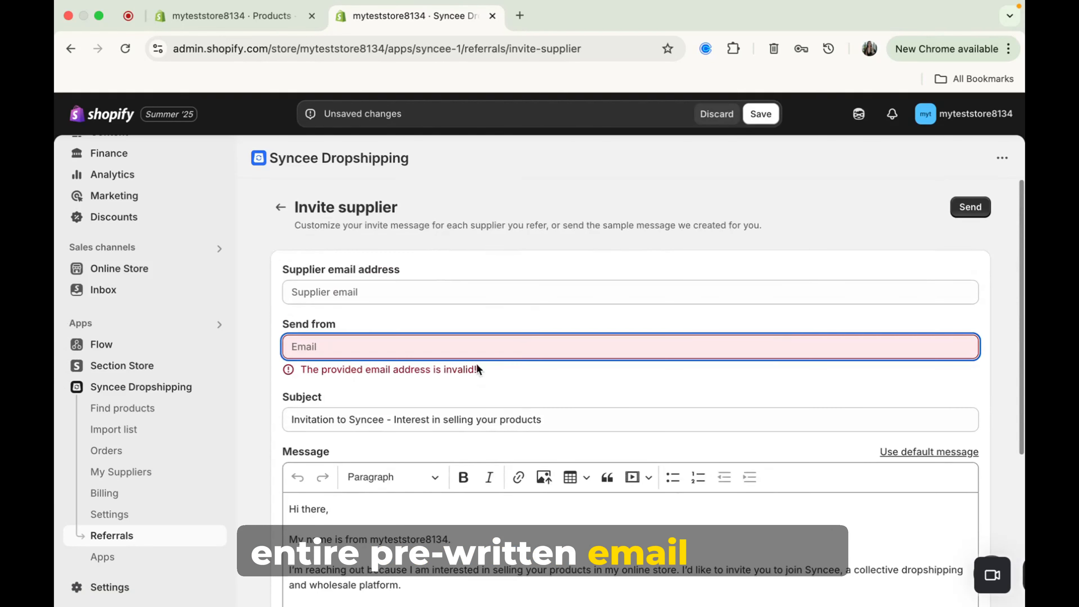
pyautogui.click(281, 209)
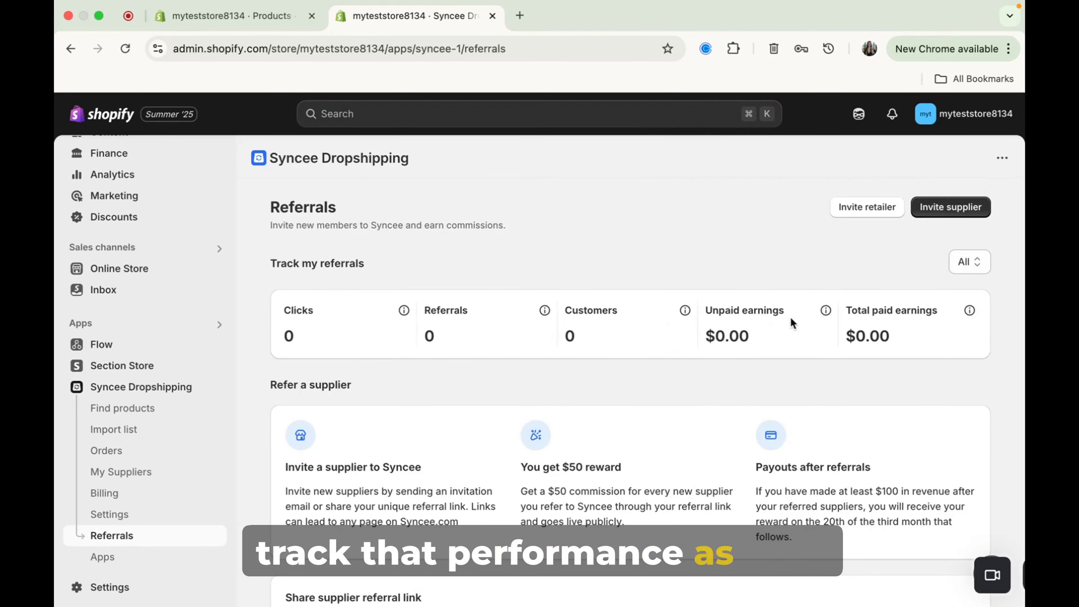
# Step: Open Syncee's apps page and browse the Syncee apps and the partner apps listed there
pyautogui.click(180, 561)
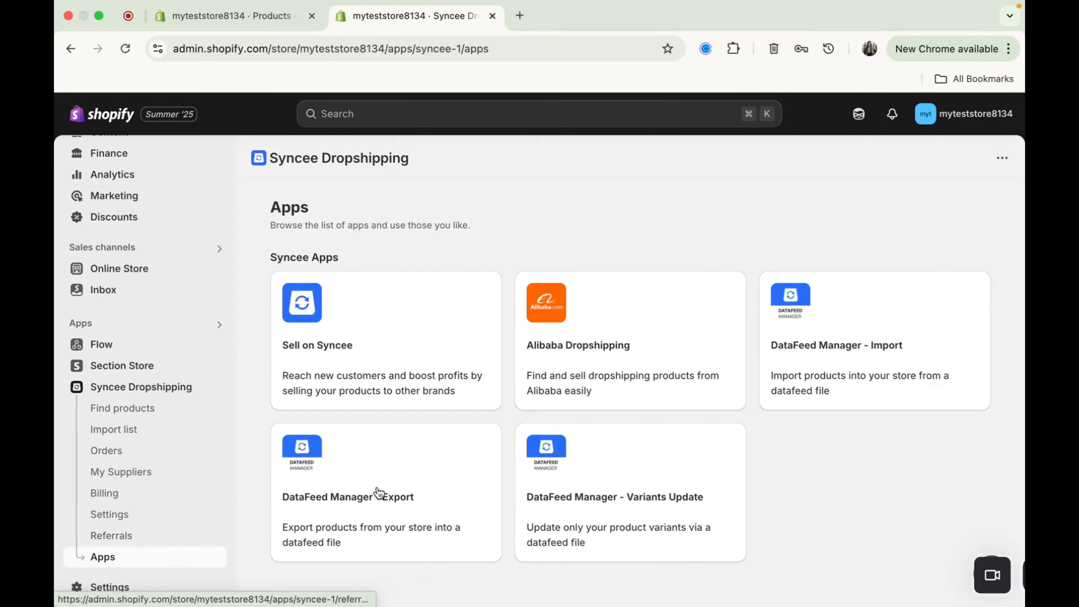
pyautogui.scroll(-10, 569, 497)
pyautogui.scroll(-10, 569, 498)
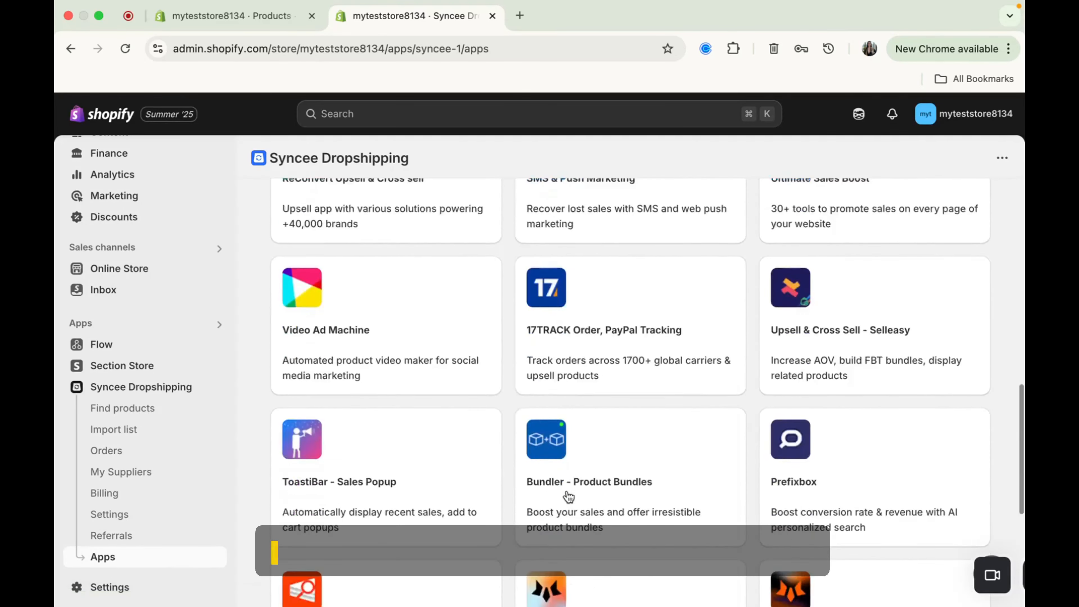
pyautogui.scroll(20, 569, 497)
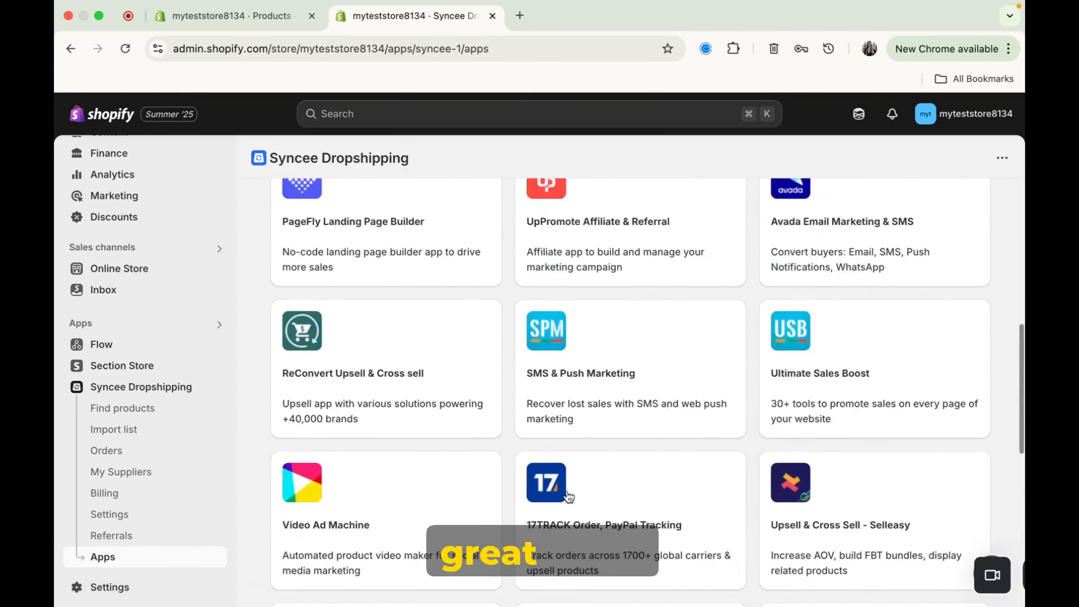